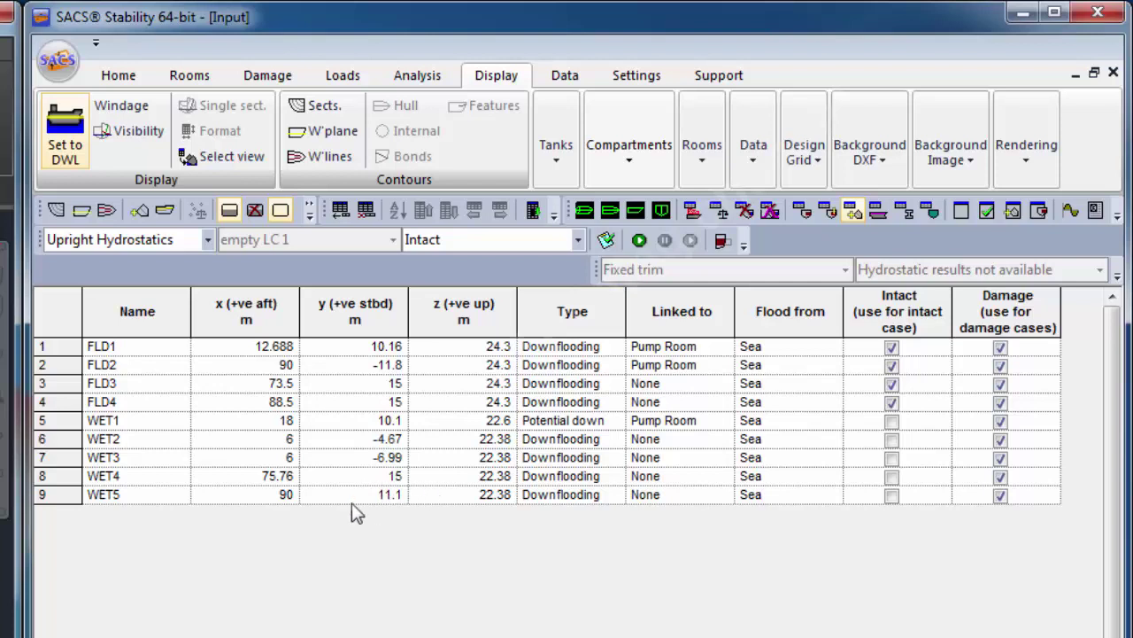
- Add a new key point row below WET5 and name it WET6
click(128, 500)
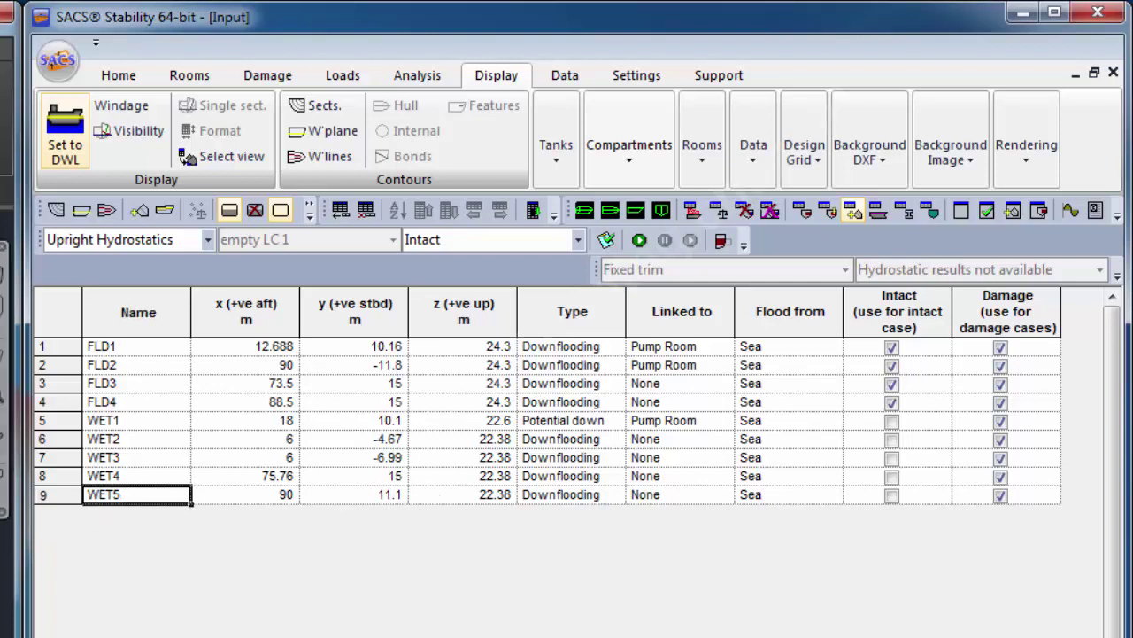
click(366, 211)
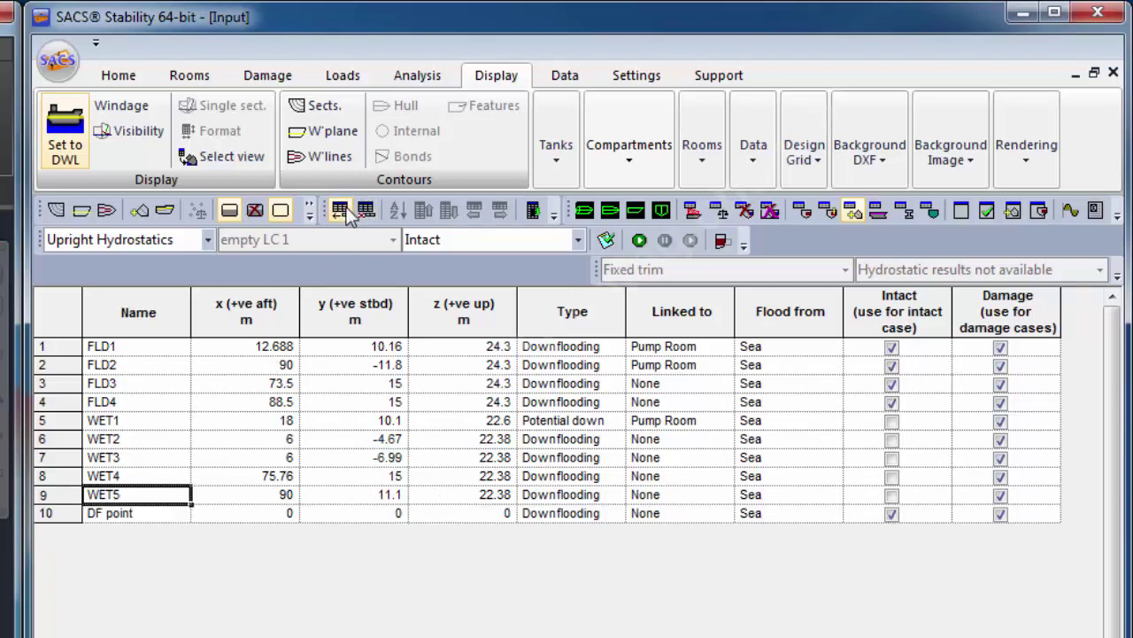
click(125, 511)
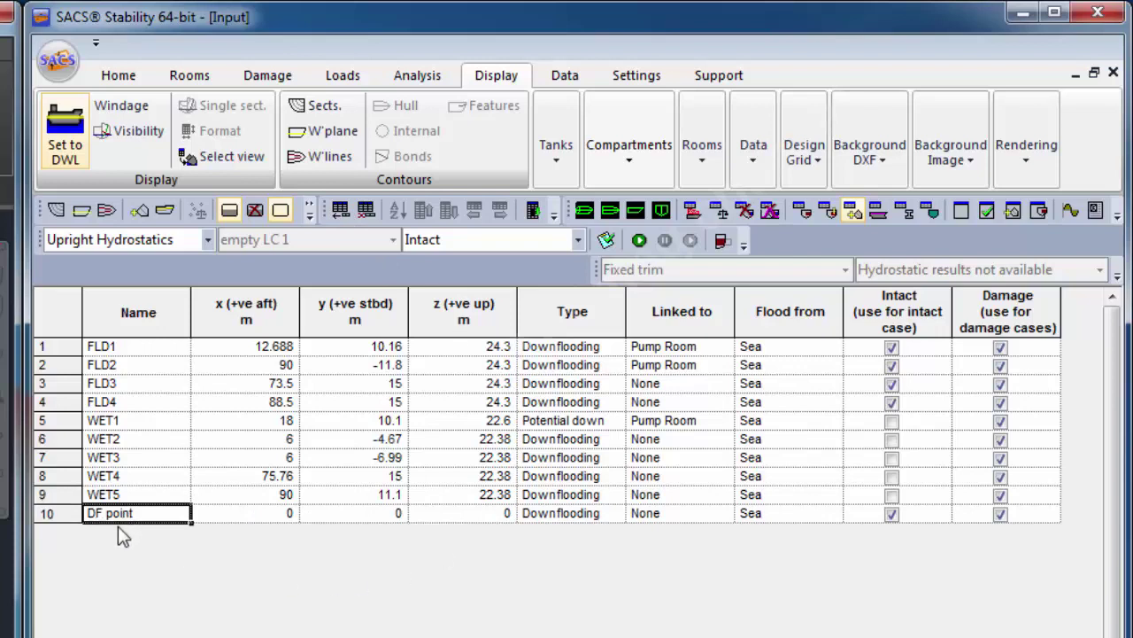
text(we)
click(260, 515)
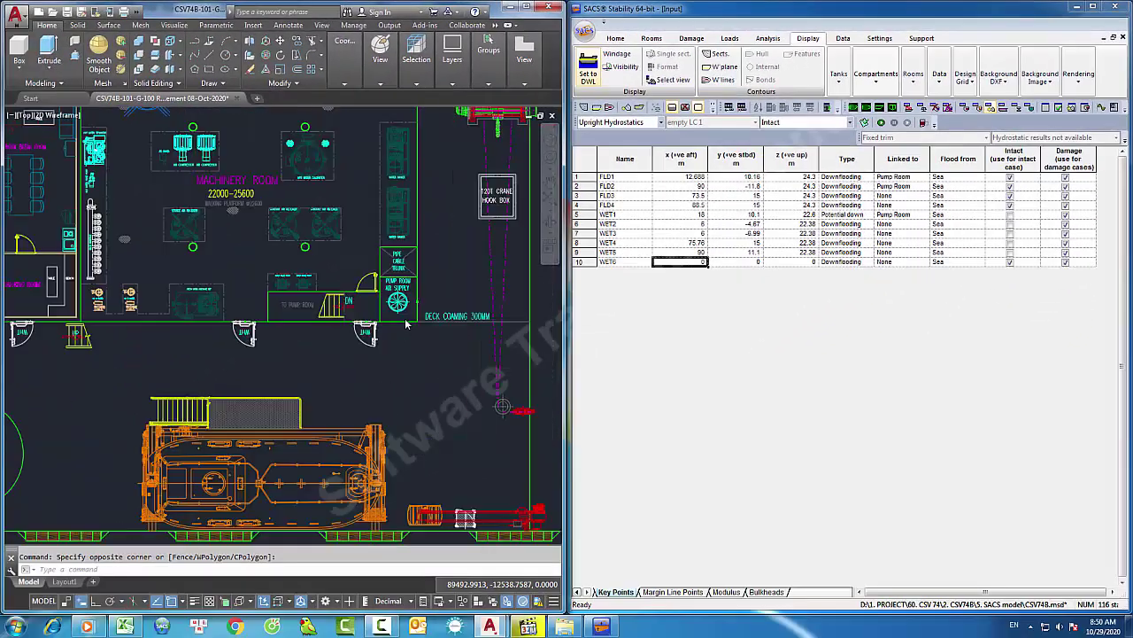
- In AutoCAD, list the coordinates of the point on the WHT door nearest the pump room air supply
scroll(261, 401, up, 6)
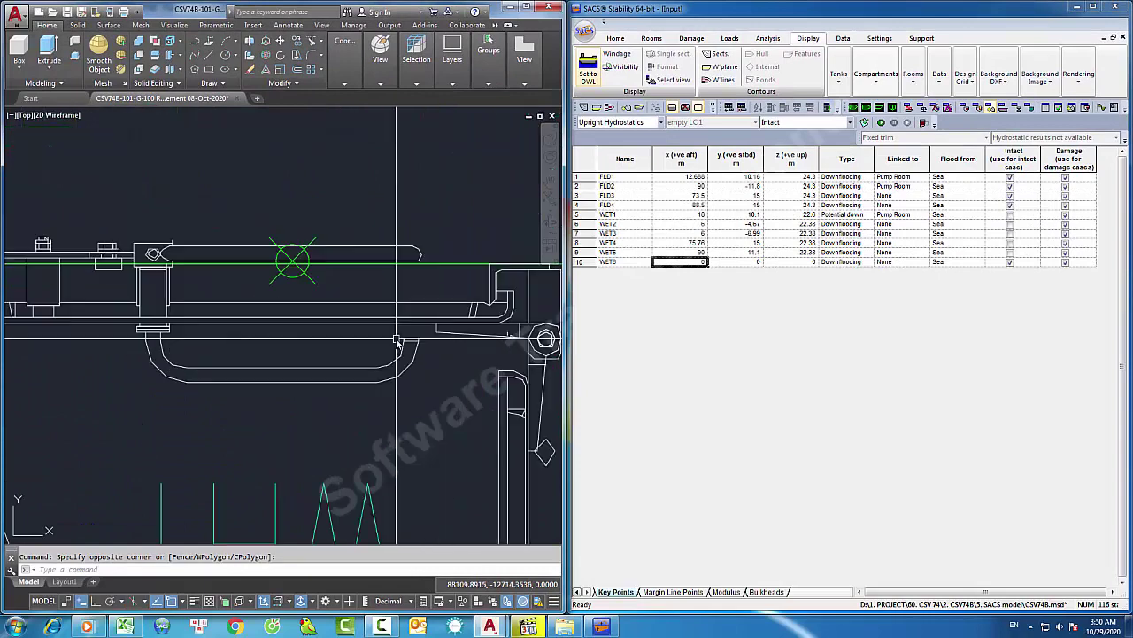
scroll(221, 336, down, 7)
scroll(236, 329, up, 5)
text(li)
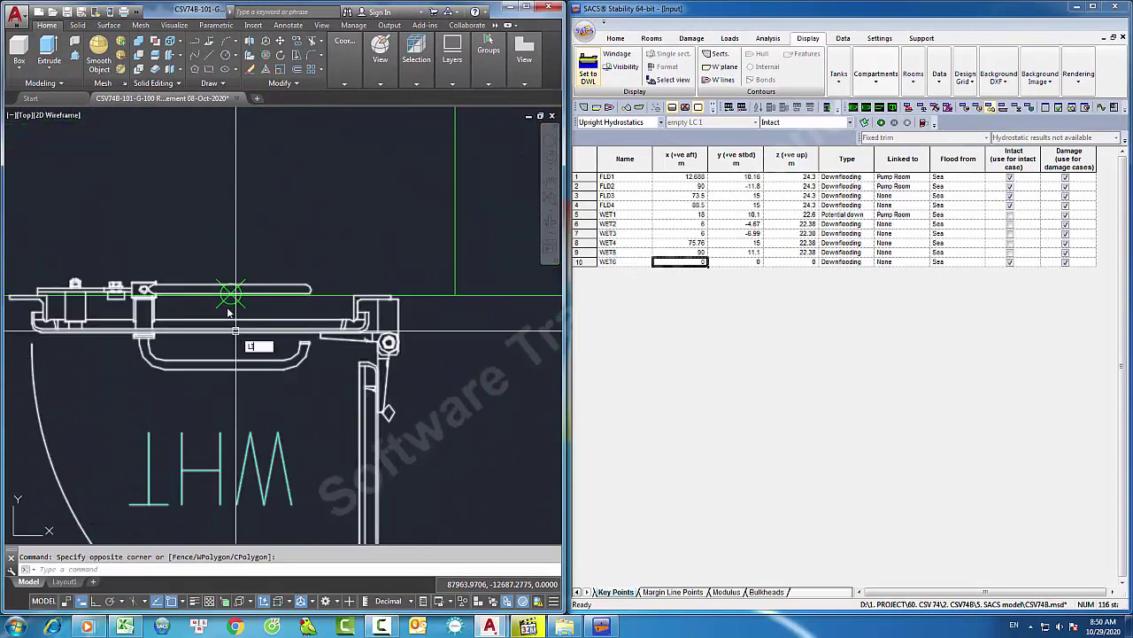
key(Return)
click(198, 244)
click(279, 345)
key(Return)
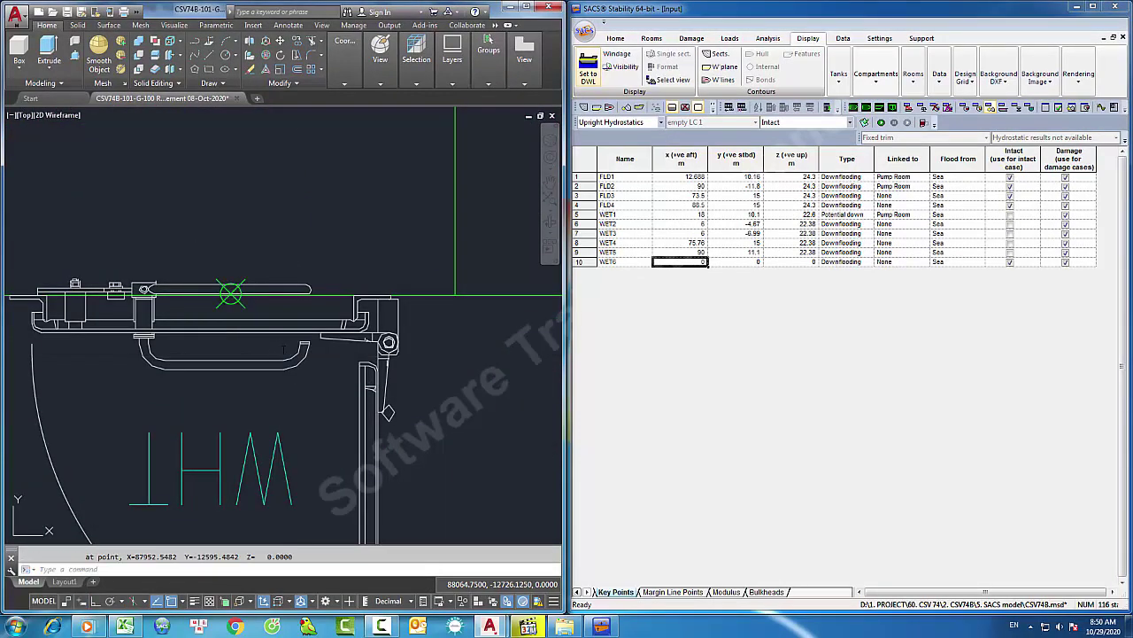
key(F2)
drag(301, 259, 293, 228)
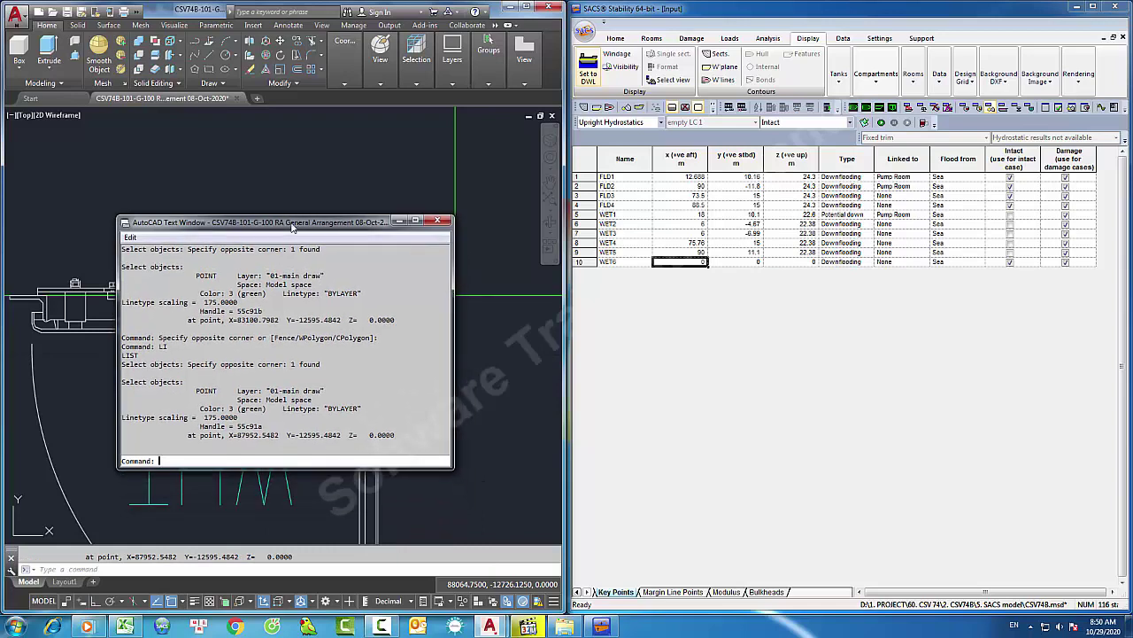
drag(228, 434, 389, 440)
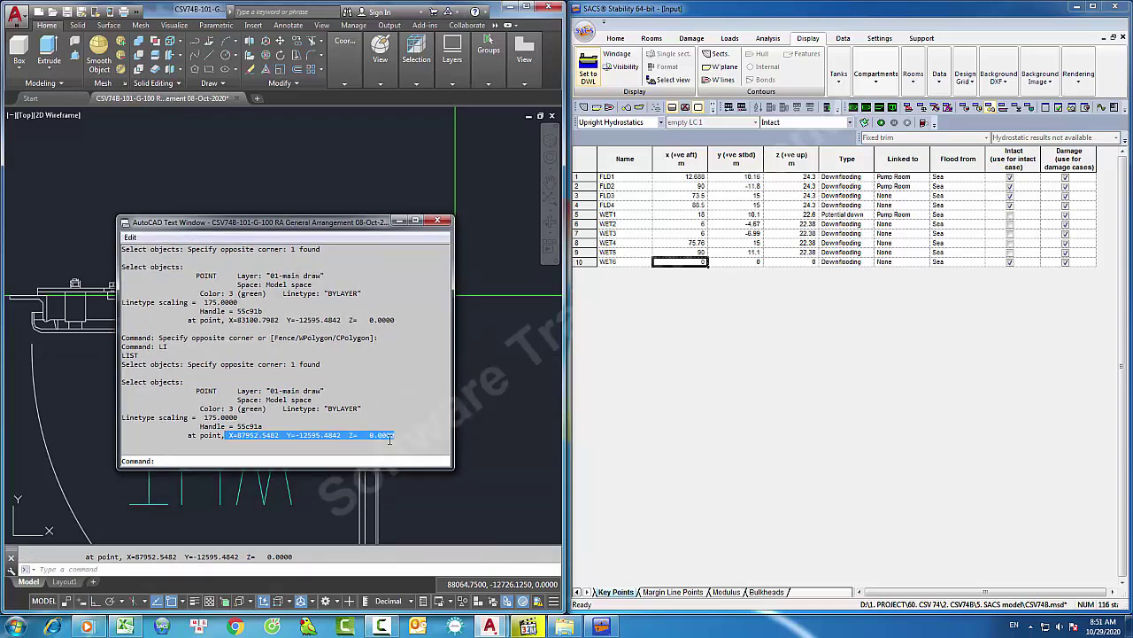
- In SACS Stability, set WET6 to x 87.95, y -12.6 and z 22.38 m, and exclude it from the intact case
click(696, 264)
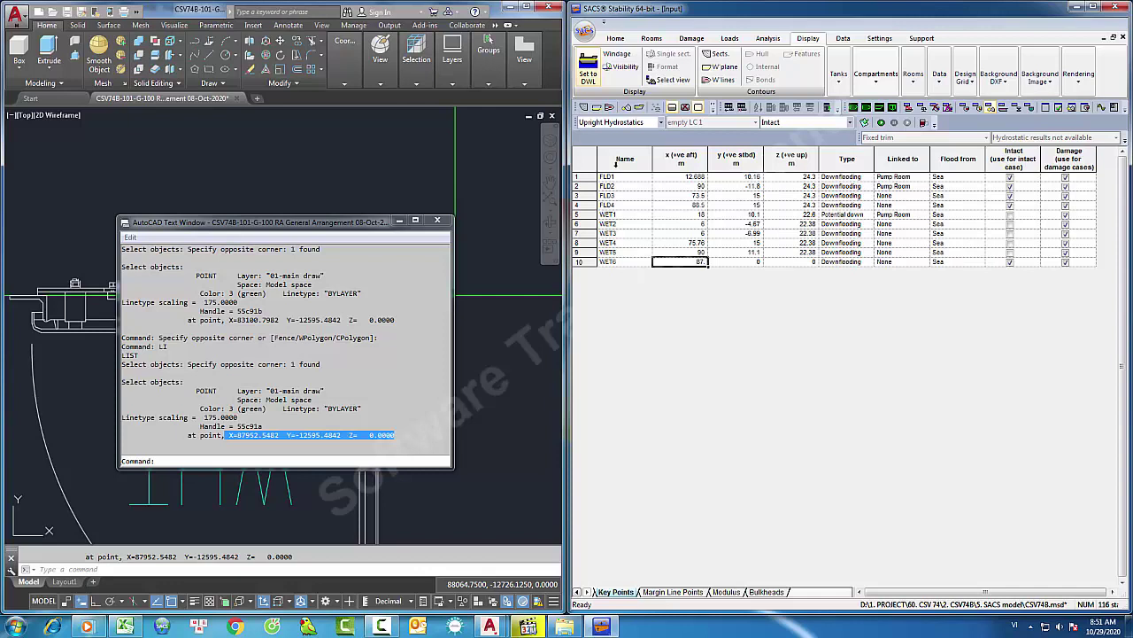
key(Tab)
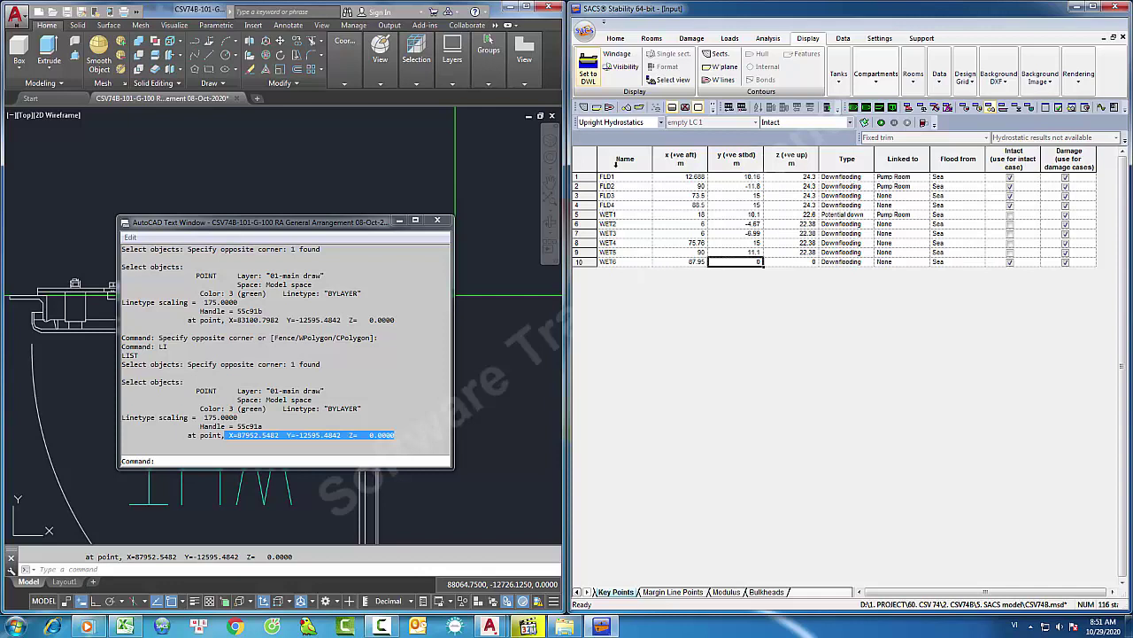
text(-12.6)
click(808, 266)
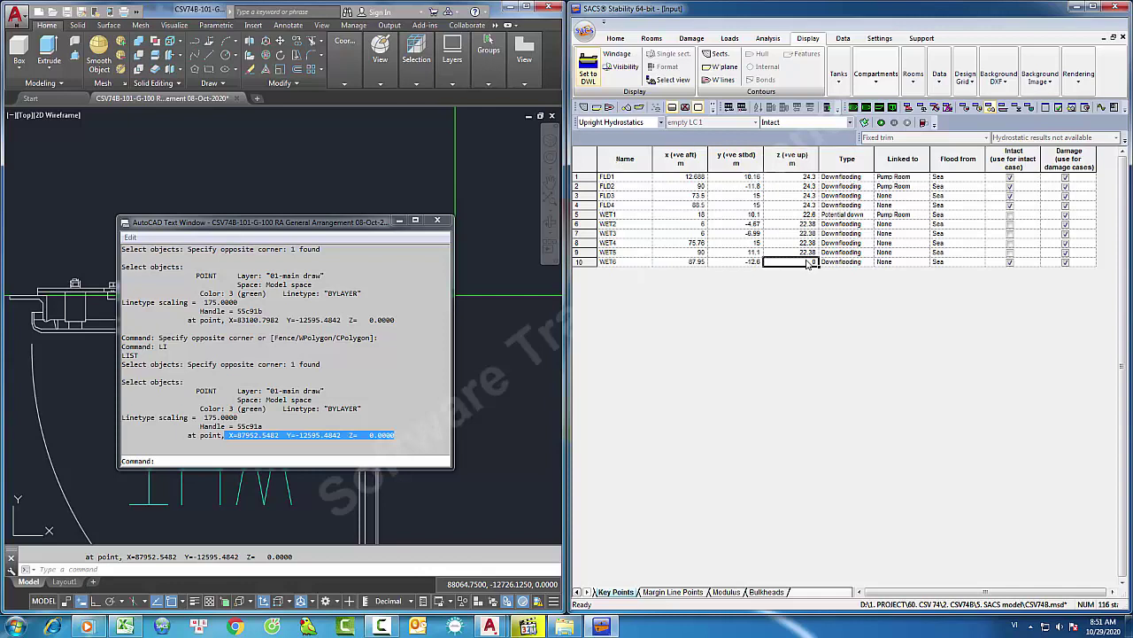
text(22.38)
click(949, 265)
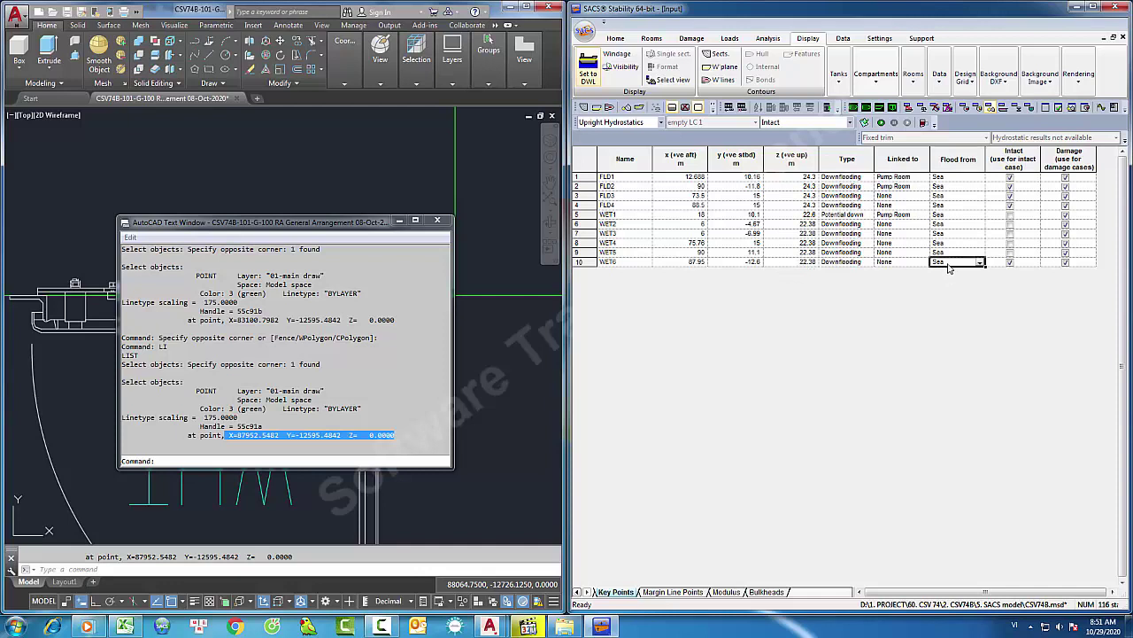
click(1011, 264)
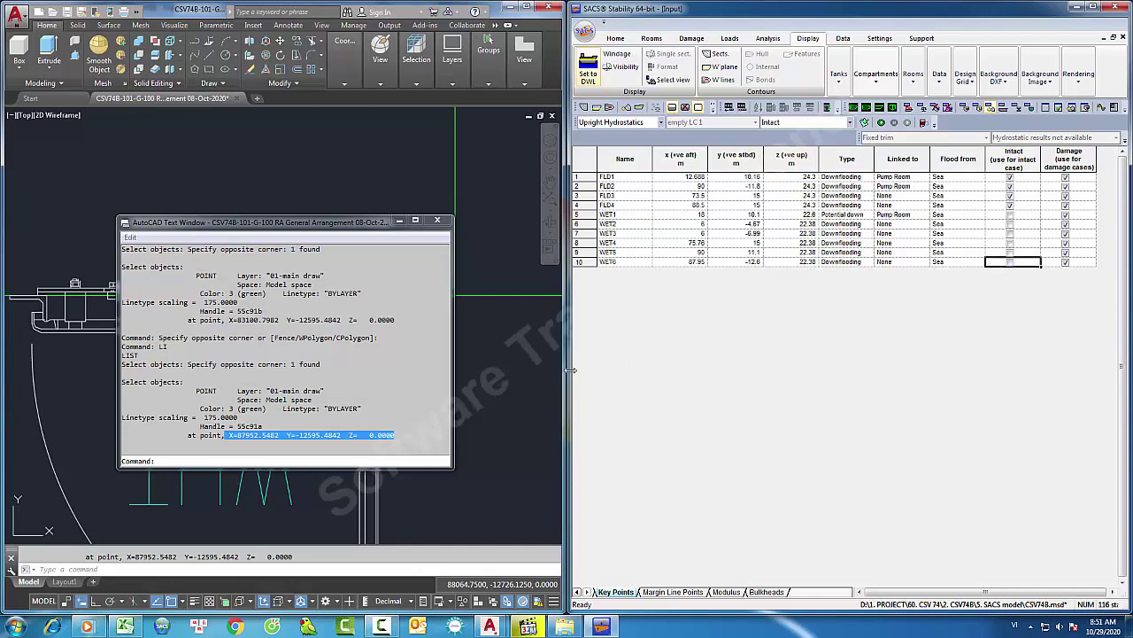
- Close the AutoCAD coordinate listing and add a key point row named WET7 below WET6 in SACS Stability
click(437, 219)
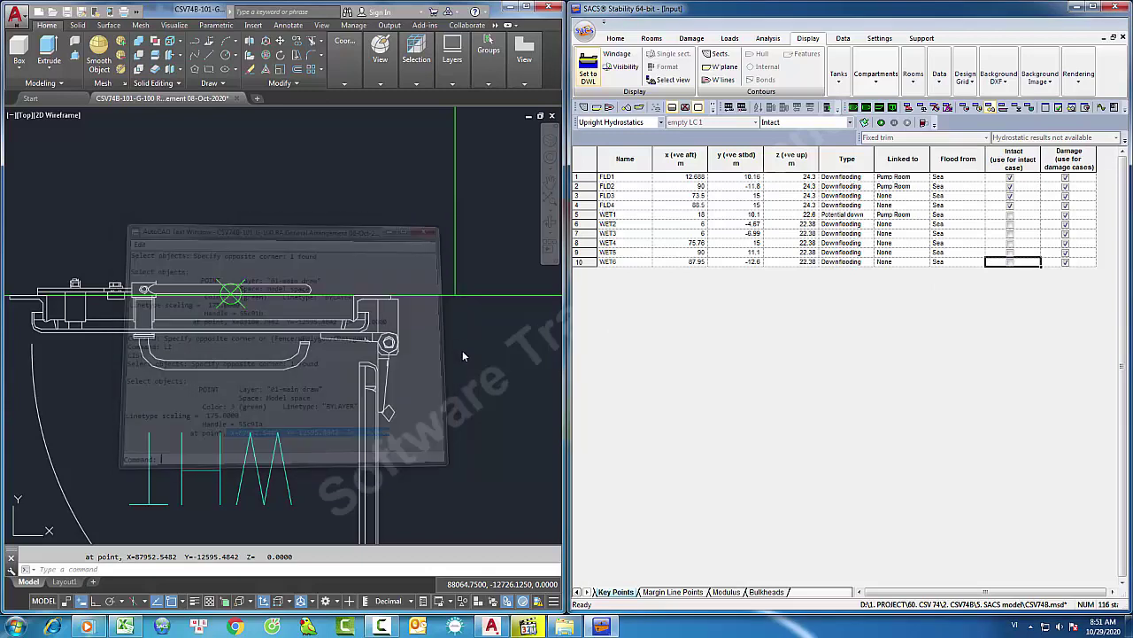
scroll(376, 285, down, 5)
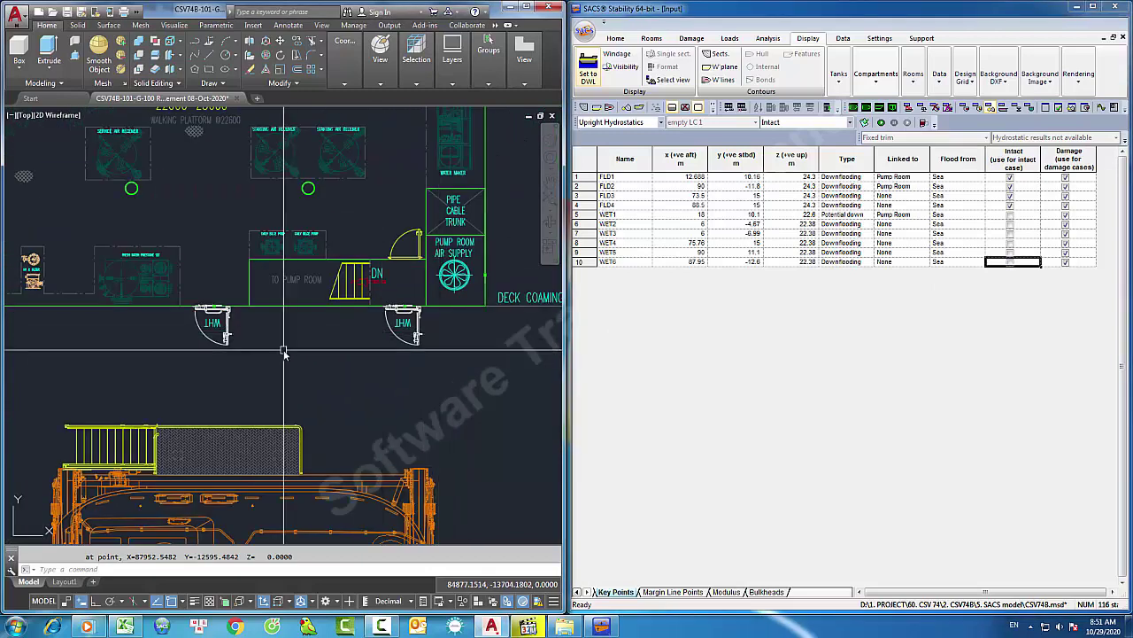
scroll(338, 339, up, 4)
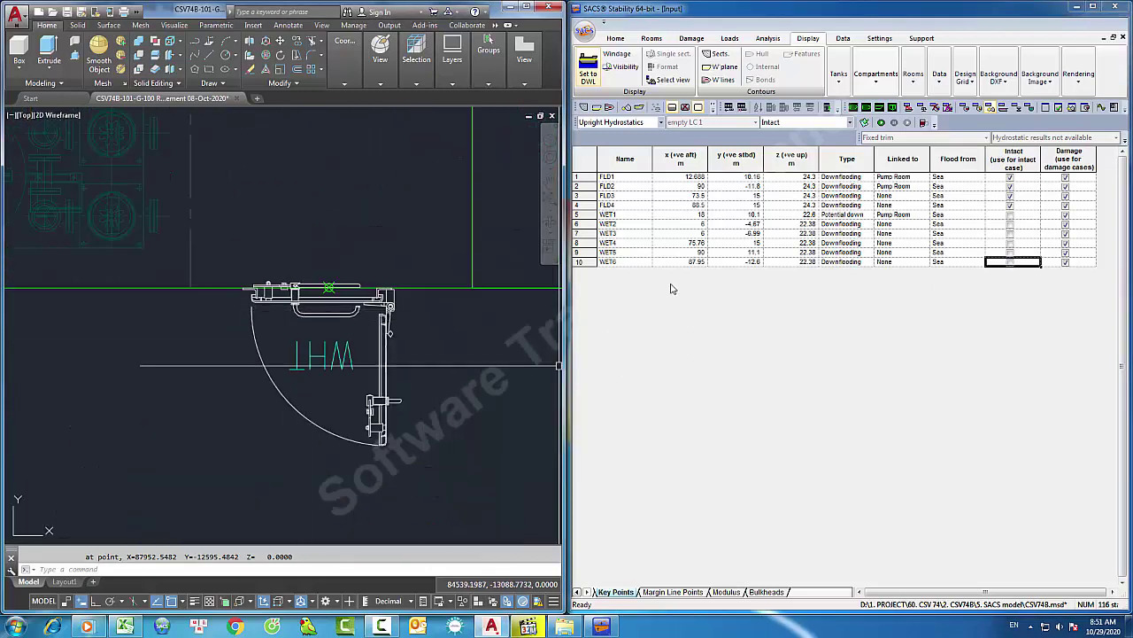
click(618, 263)
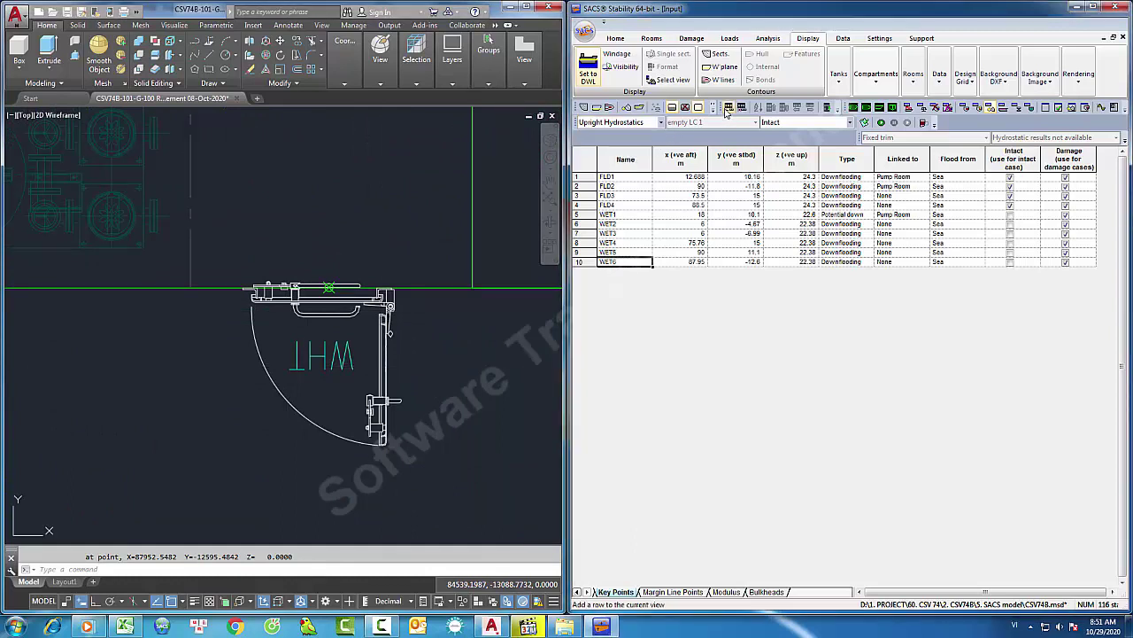
click(728, 107)
click(623, 271)
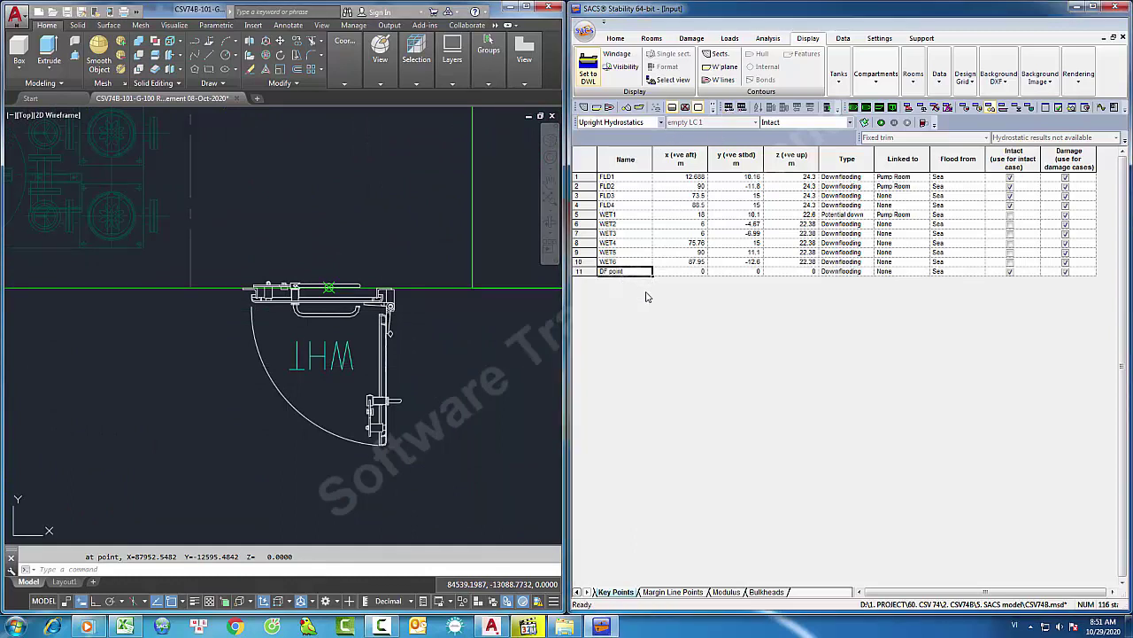
text(WET7)
click(688, 273)
- In AutoCAD, list the coordinates of the point on the middle WHT door along the machinery room wall
click(448, 368)
text(li)
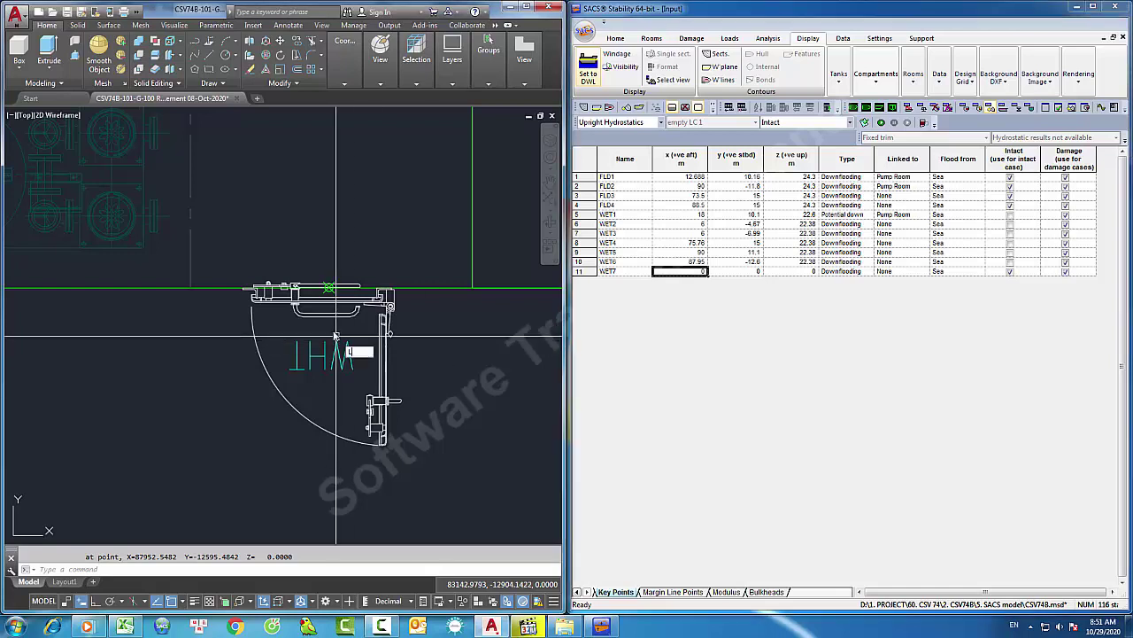
key(Return)
click(304, 229)
click(354, 305)
key(Return)
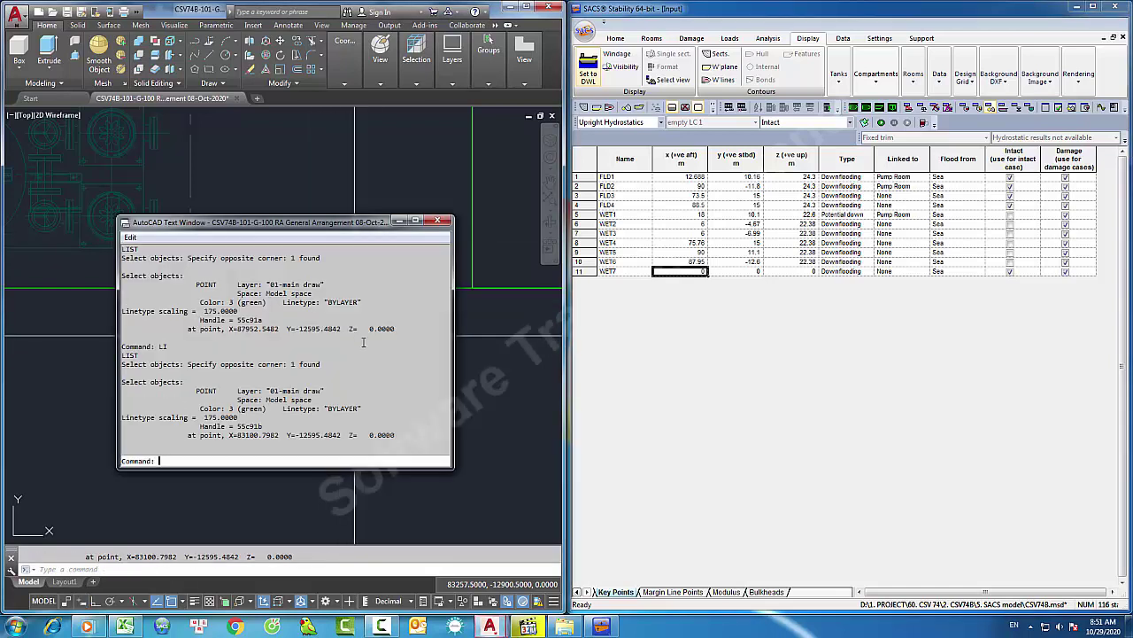
- In SACS Stability, set WET7's coordinates to x 83.1, y -12.6 and z 22.38 m
click(680, 275)
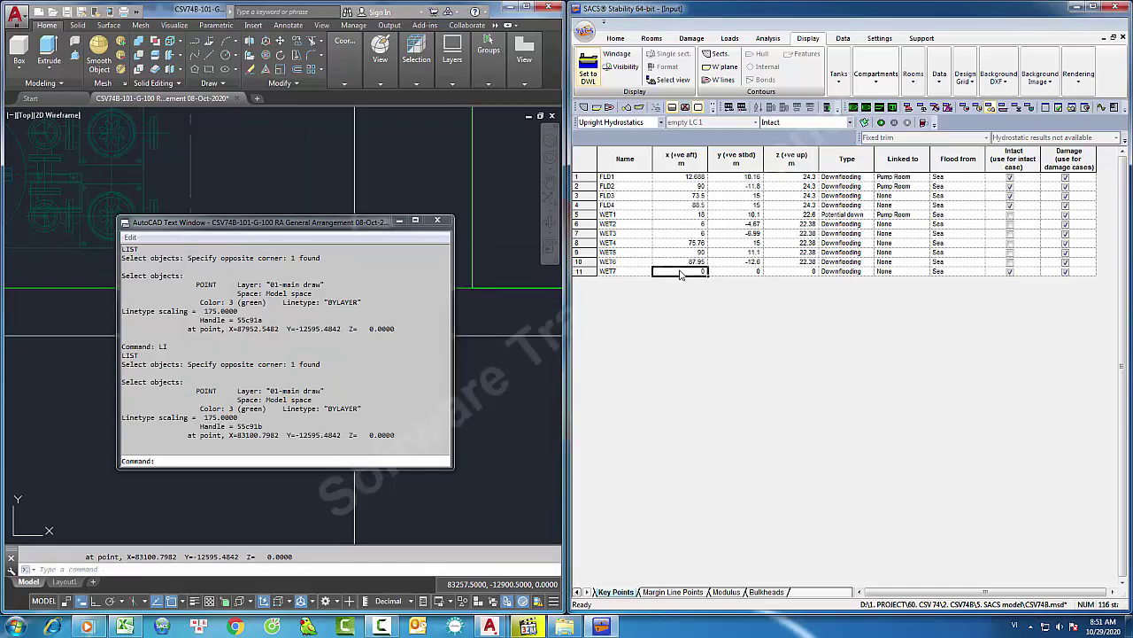
text(83.1)
key(Tab)
text(-12.6)
key(Tab)
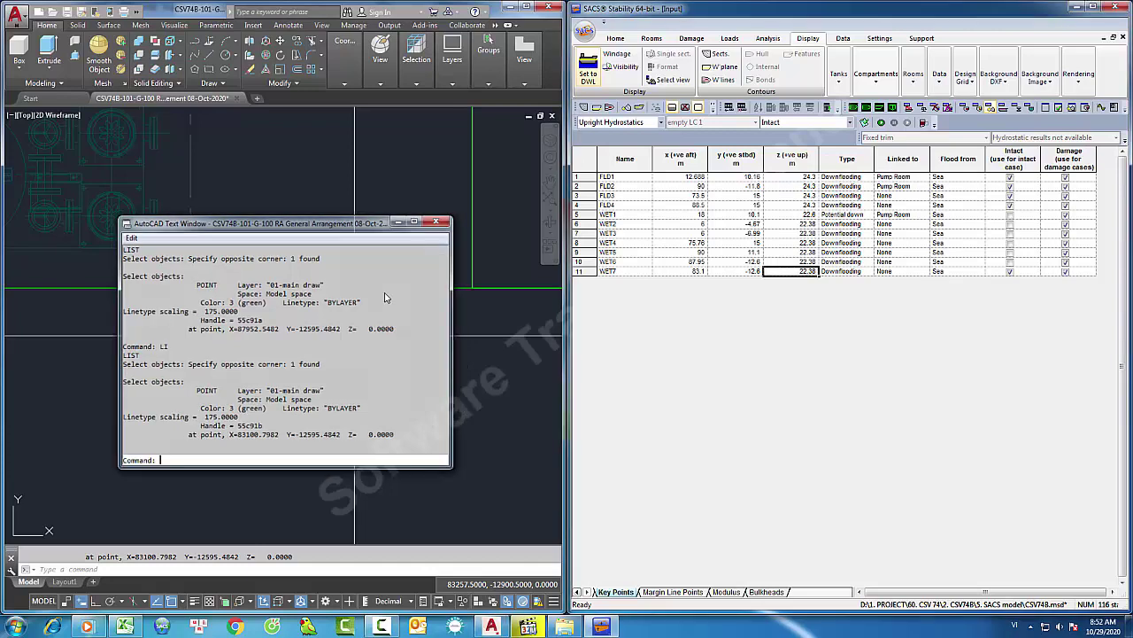
- Close the AutoCAD coordinate listing and examine the cargo deck title below the plan for the deck elevation
click(436, 220)
scroll(328, 284, up, 3)
scroll(299, 278, down, 6)
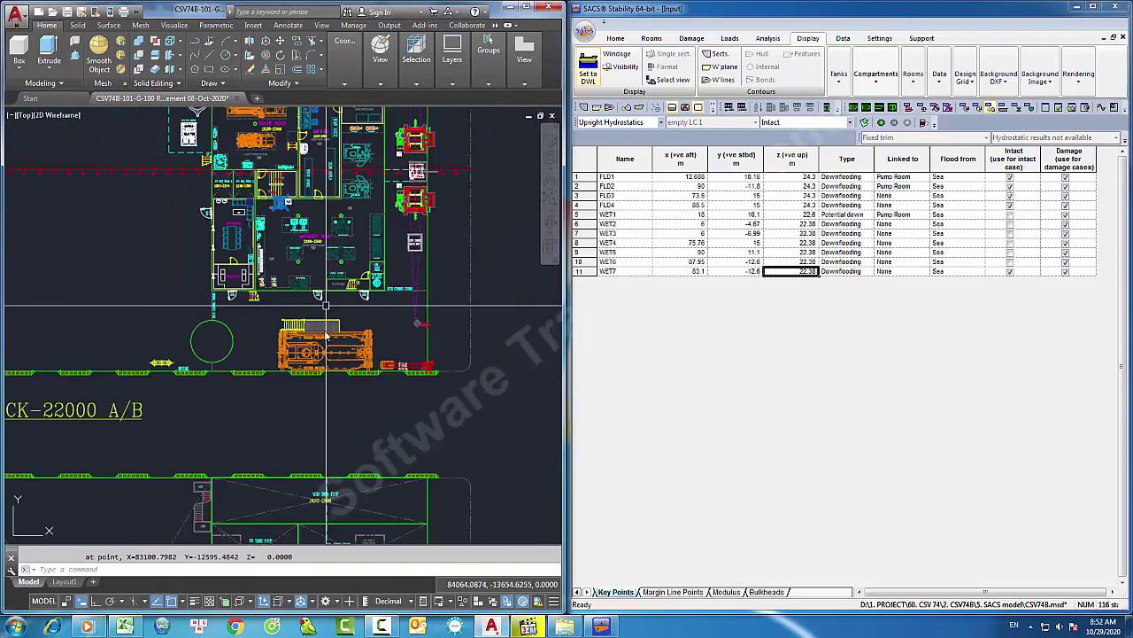
drag(231, 419, 363, 417)
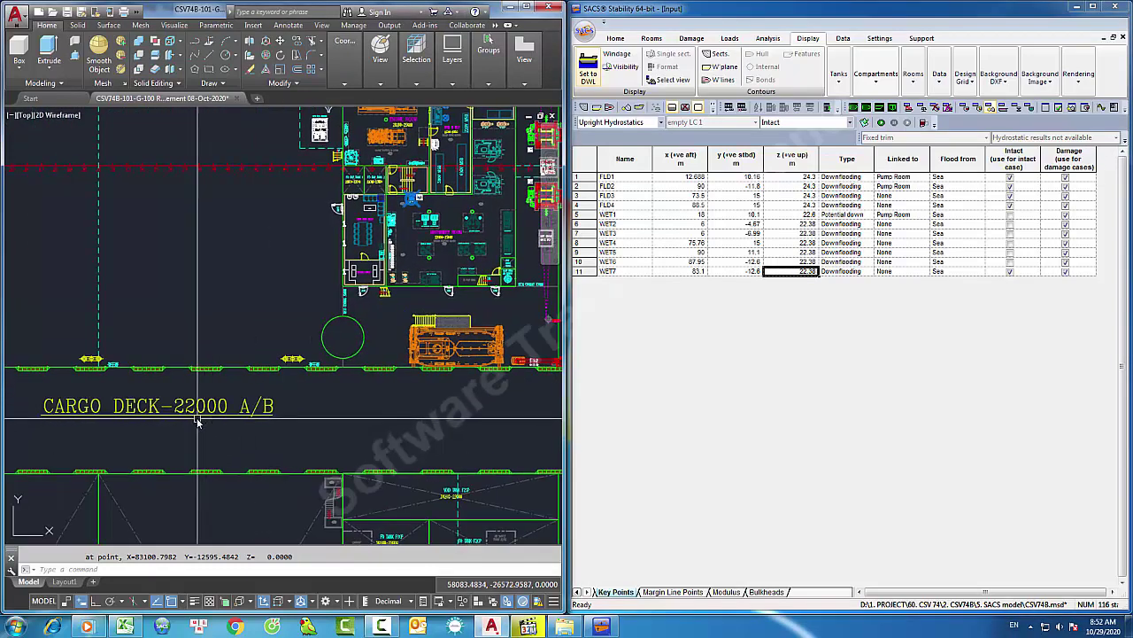
scroll(182, 422, up, 2)
drag(178, 419, 228, 404)
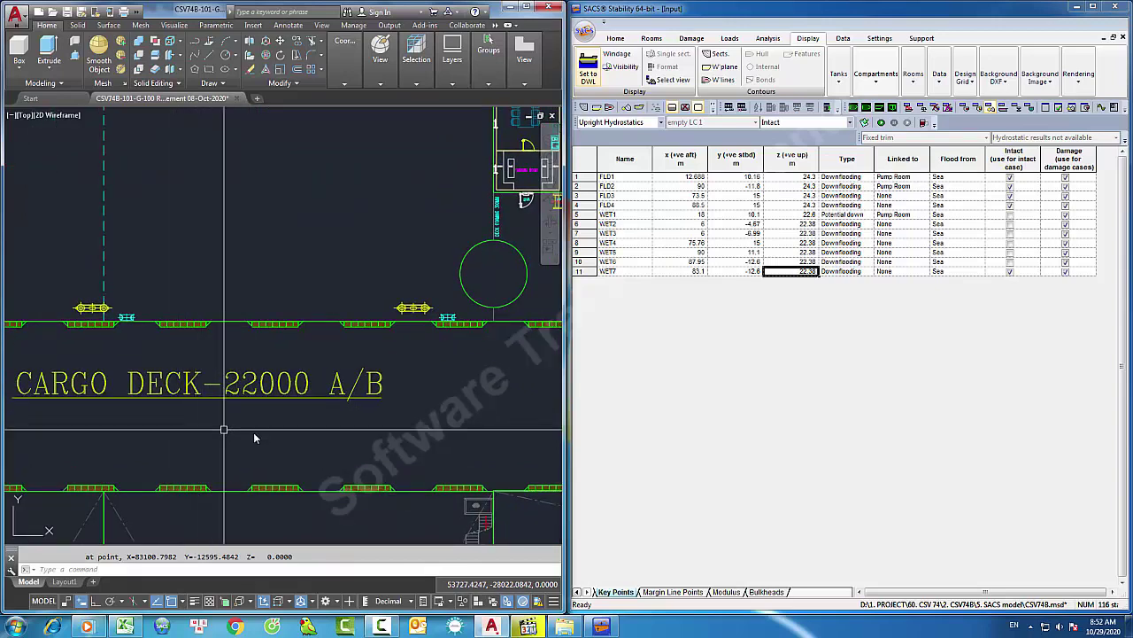
drag(400, 423, 369, 431)
scroll(200, 456, down, 2)
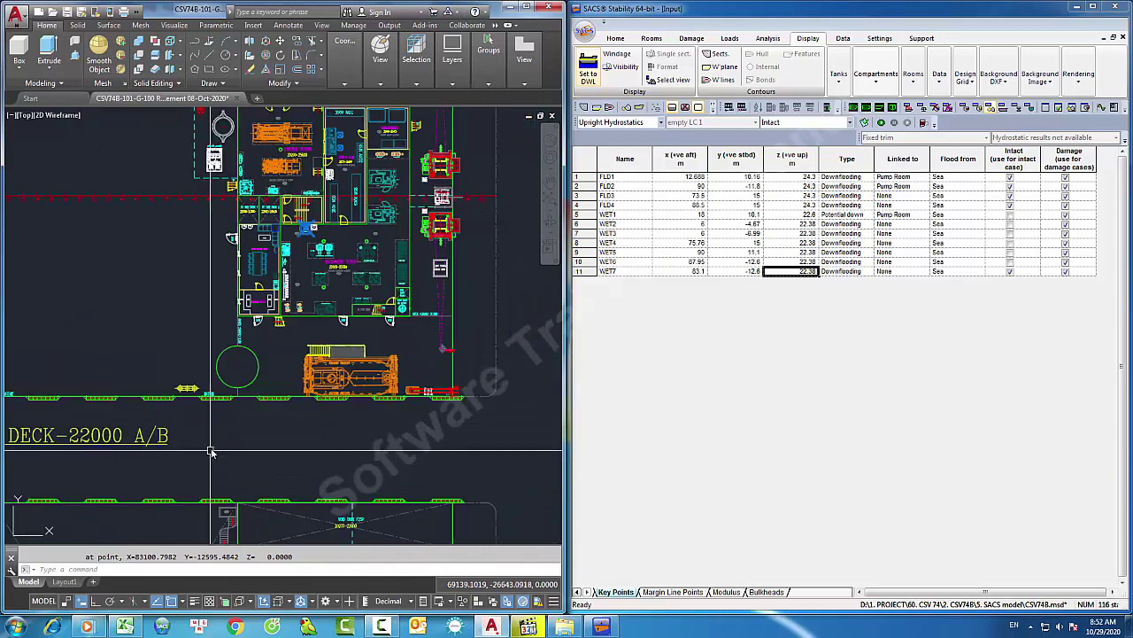
- Place a point on the wall line at the middle of the third WHT door, beside the deck round bar
scroll(348, 325, up, 2)
drag(238, 339, 381, 344)
scroll(277, 333, up, 10)
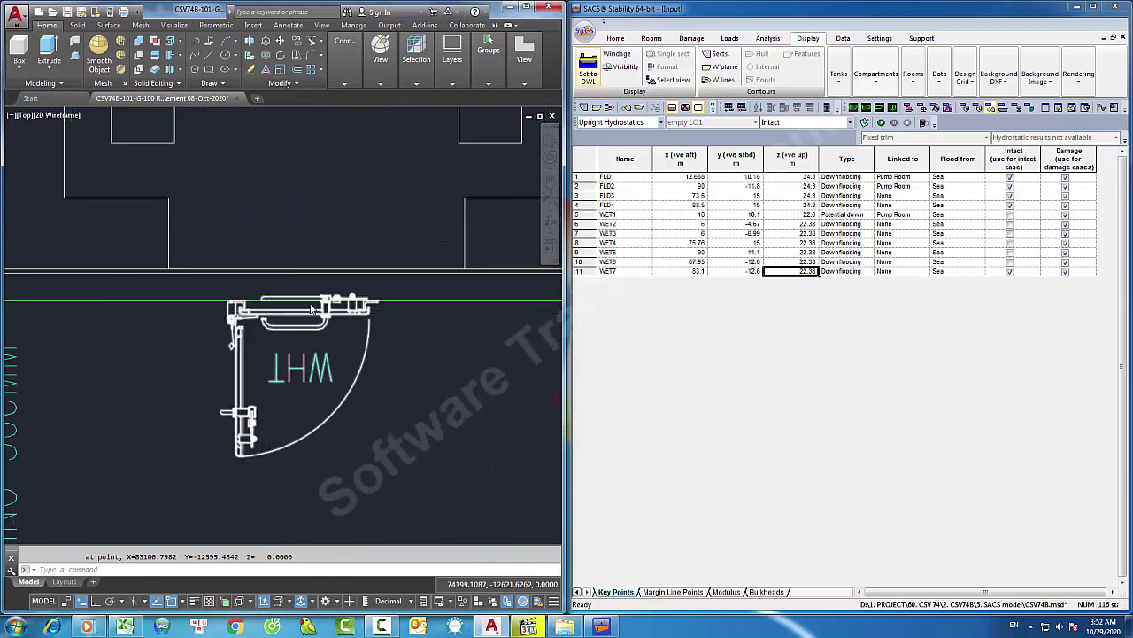
text(PO)
key(Return)
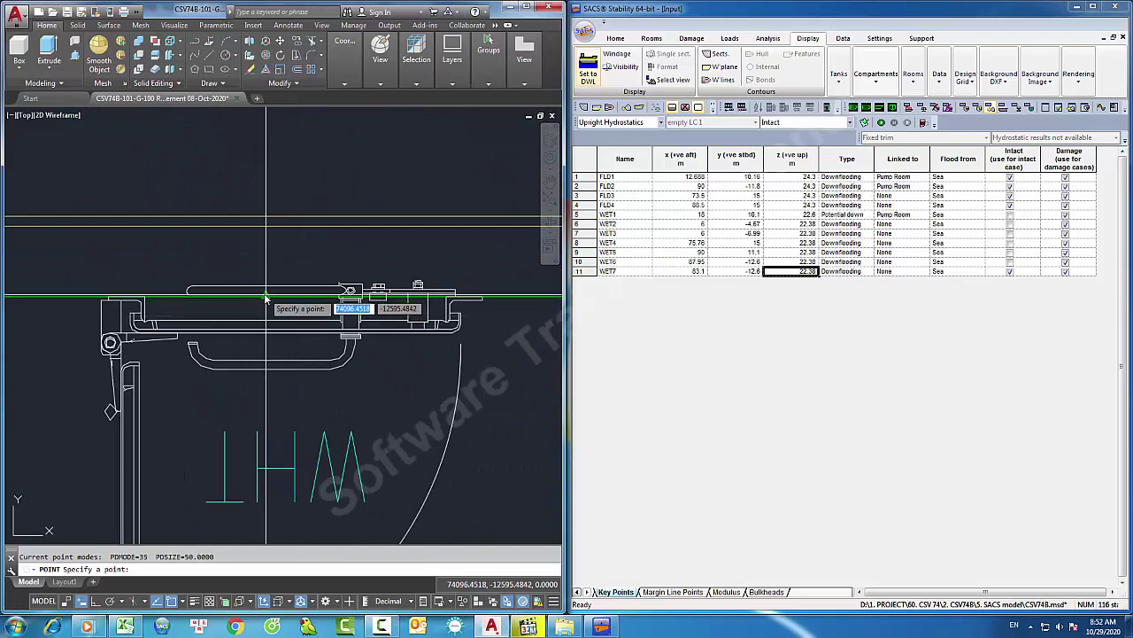
click(265, 297)
scroll(238, 327, down, 4)
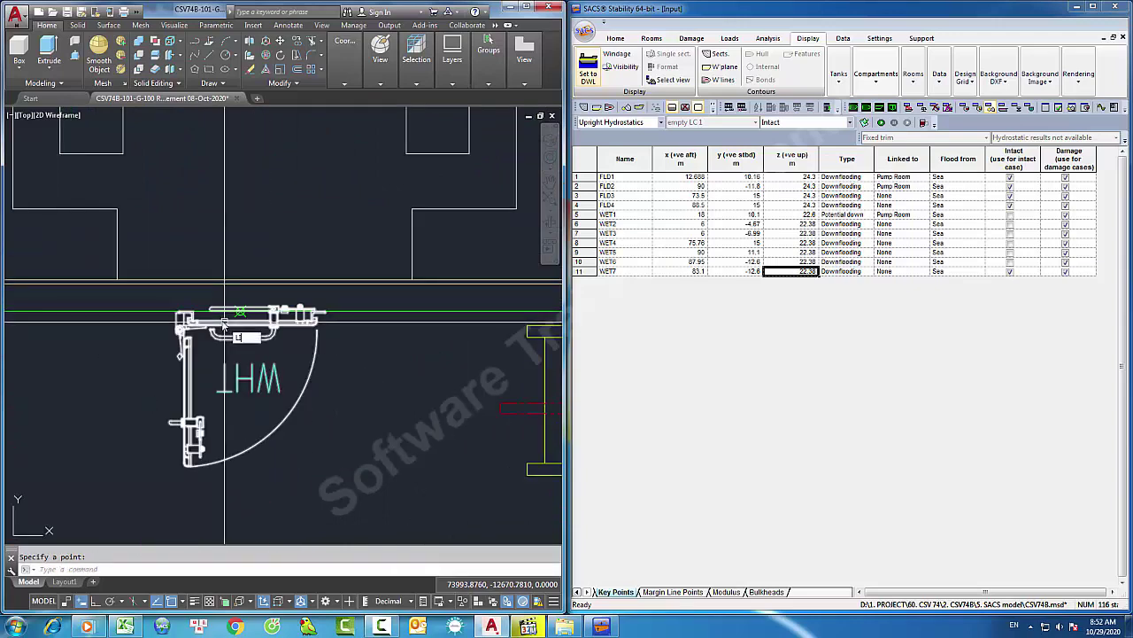
key(Escape)
- List the coordinates of the new point on the third WHT door
text(li)
key(Return)
click(224, 294)
click(274, 354)
key(Return)
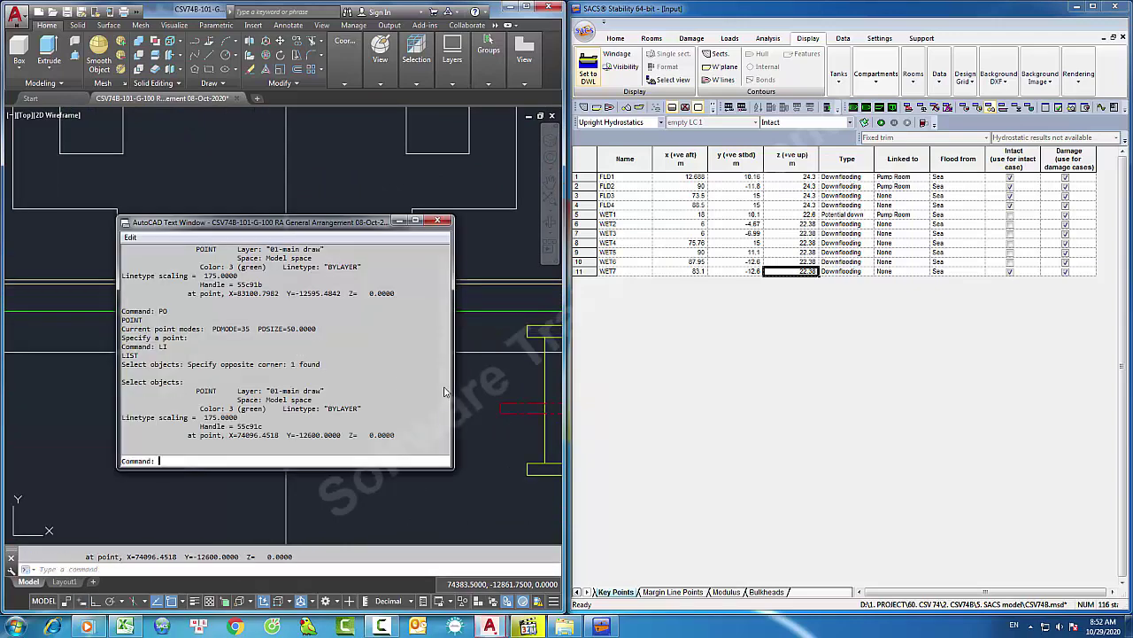
- In SACS Stability, add a key point row below WET7 and name it WET8
click(685, 274)
click(625, 271)
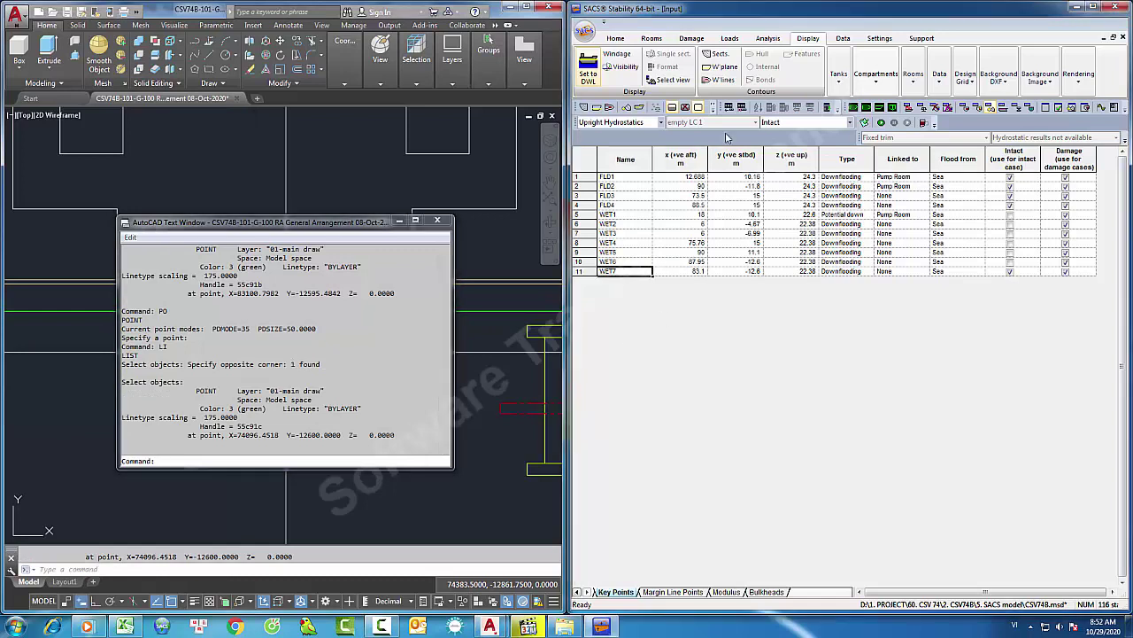
click(729, 107)
click(620, 281)
text(WET8)
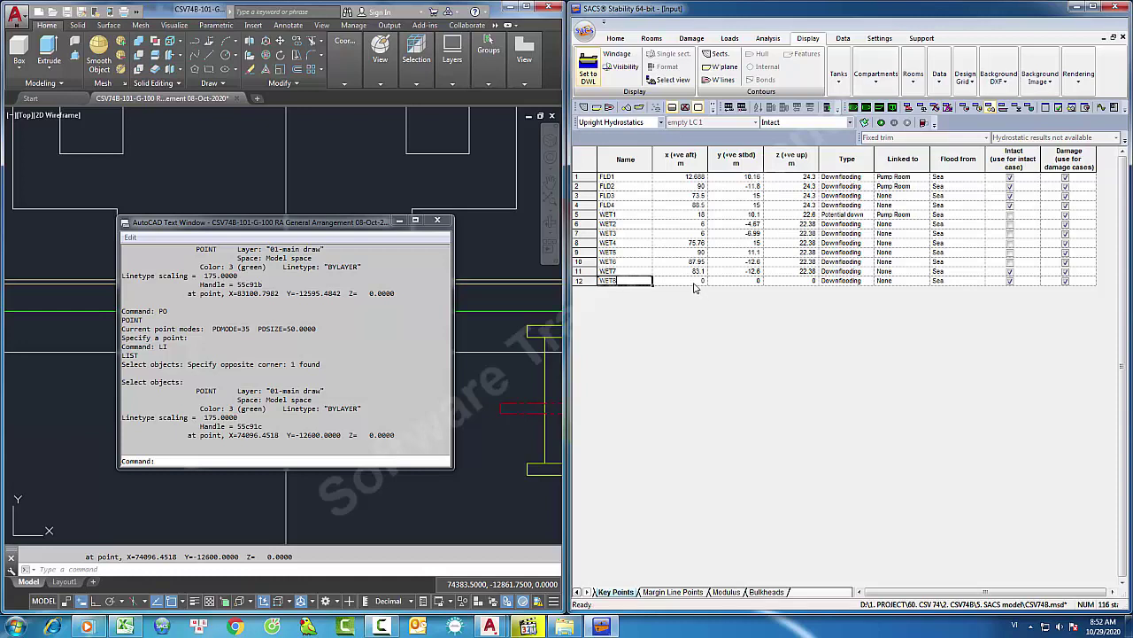
key(Tab)
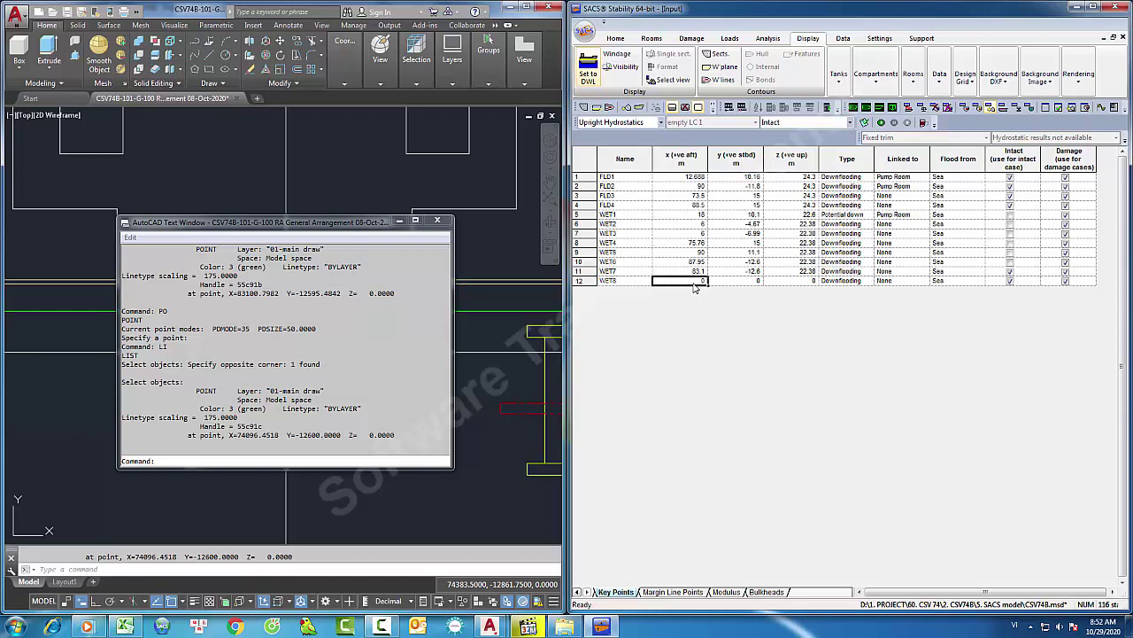
- Set the WET8 key point's coordinates to x 74, y -12.6 and z 22.38 m
text(3)
key(Tab)
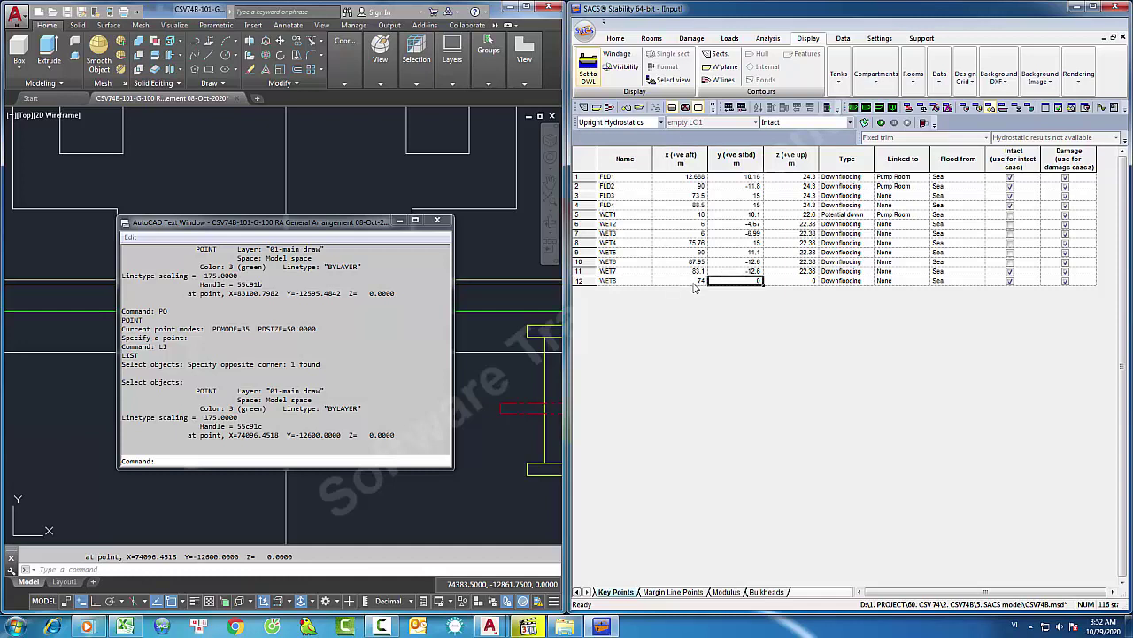
text(-12.6)
key(Tab)
text(22)
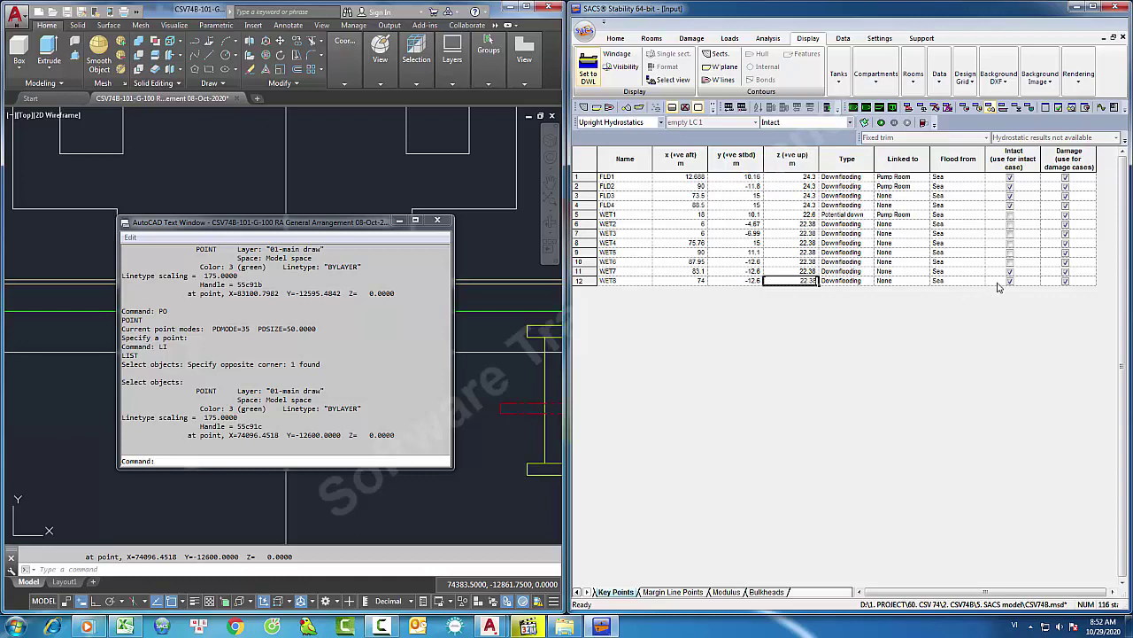
- Exclude the WET7 and WET8 key points from the intact cases
click(1008, 281)
click(1009, 272)
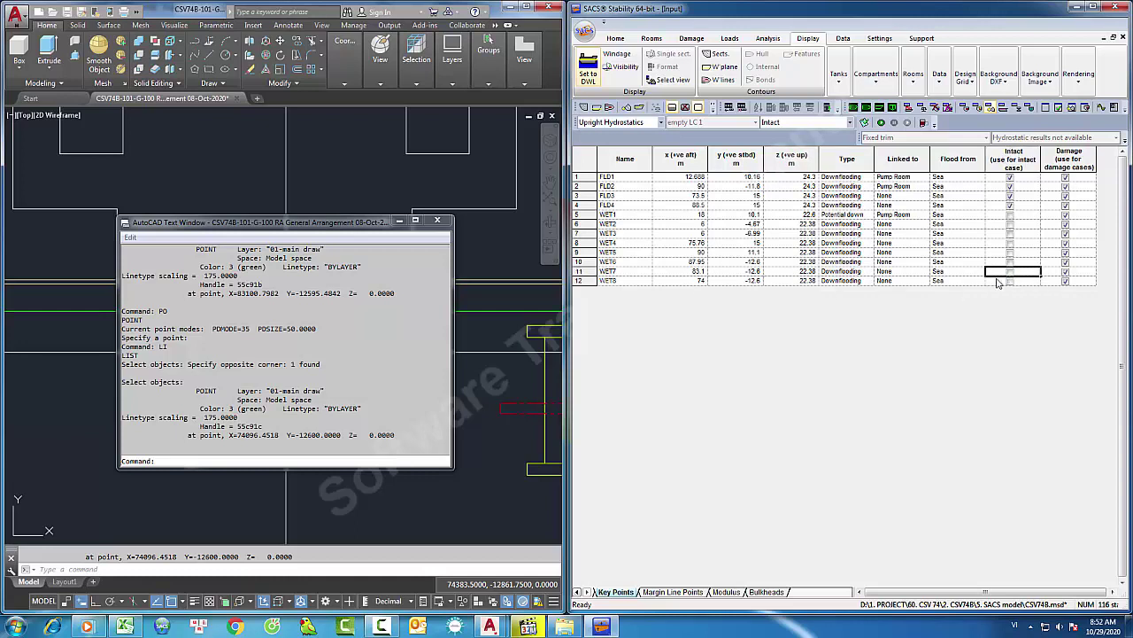
click(955, 235)
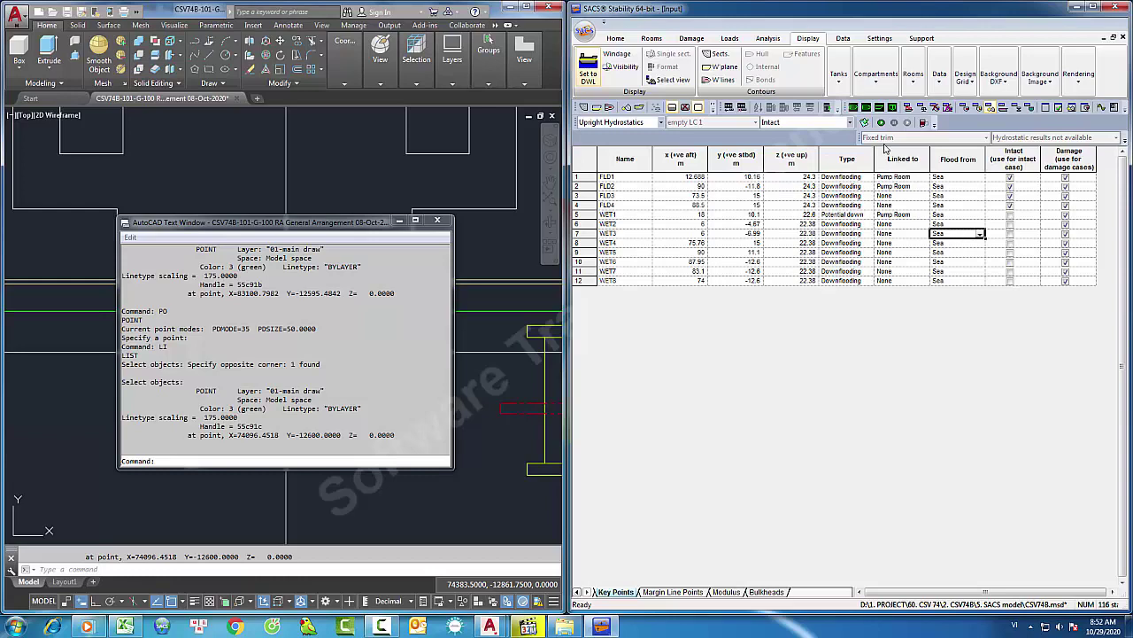
- Examine the vessel model in perspective and profile, check the compartment and room display options, and return to the key points table
click(853, 107)
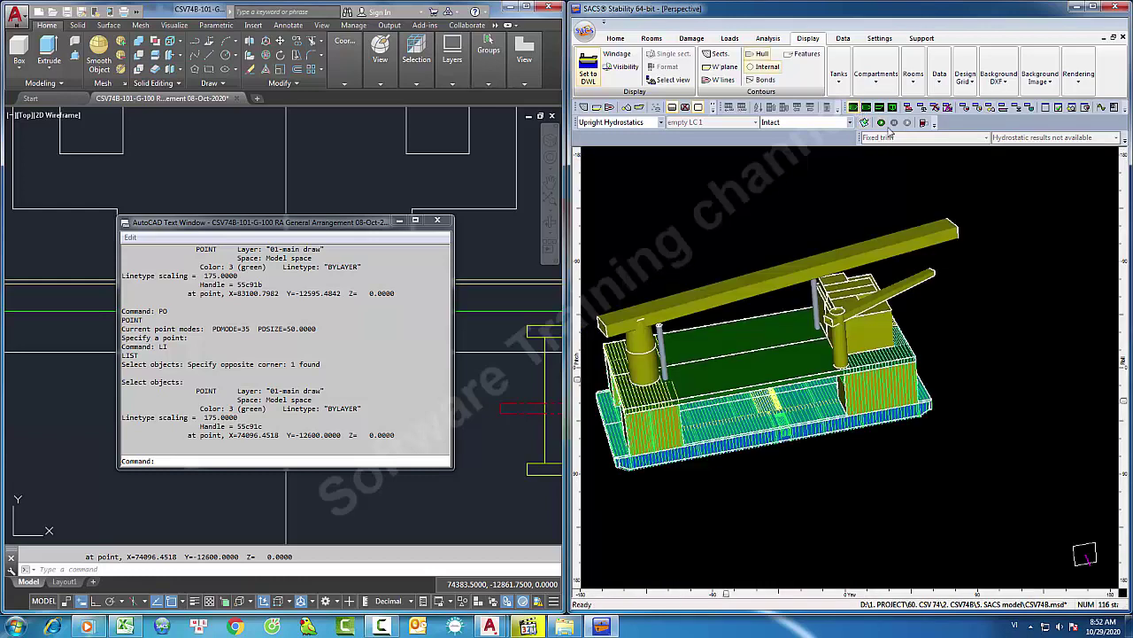
click(879, 108)
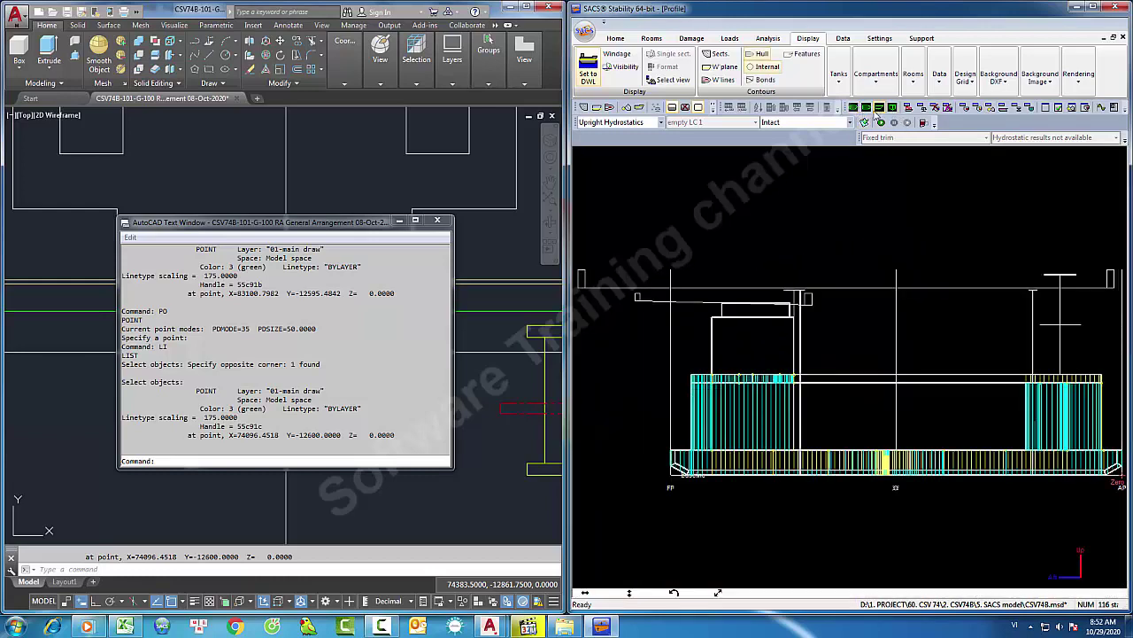
click(840, 86)
click(876, 87)
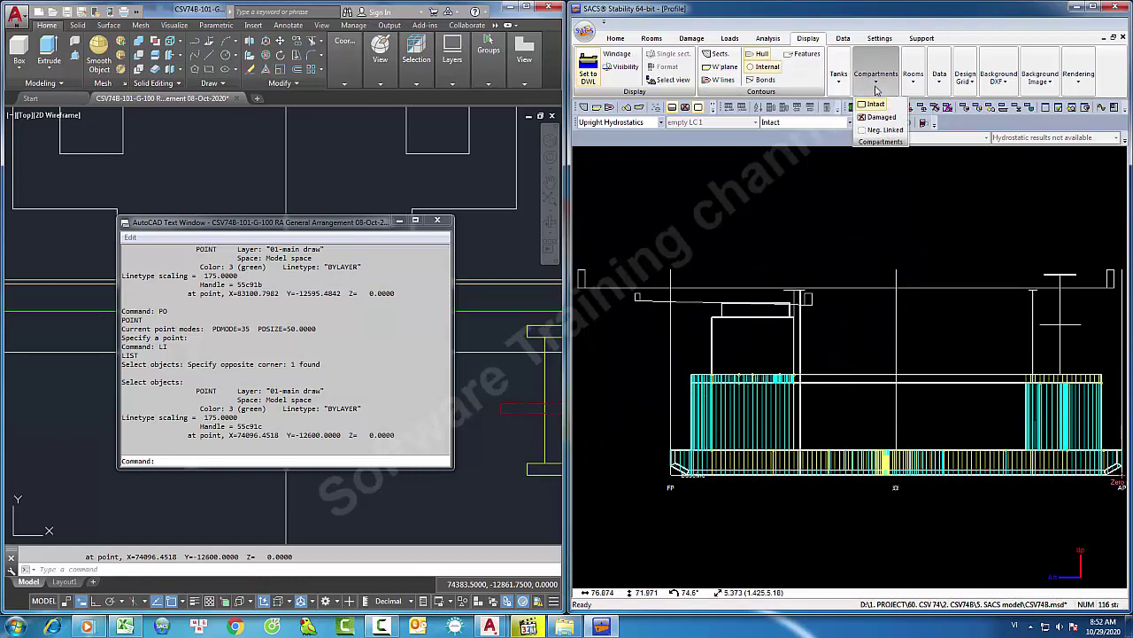
click(919, 87)
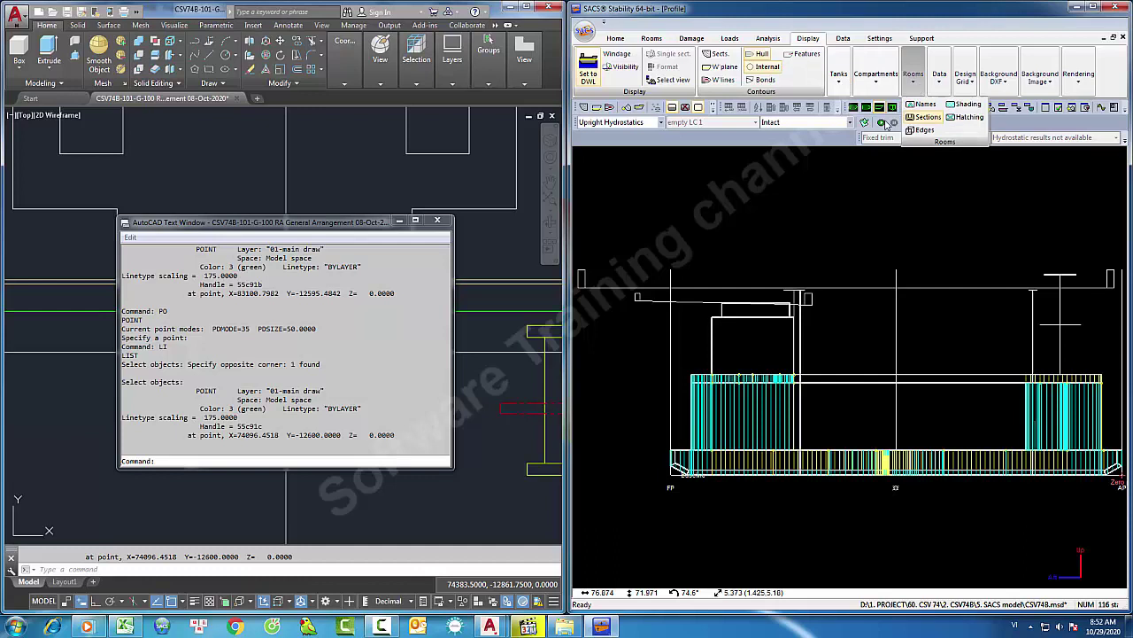
click(840, 202)
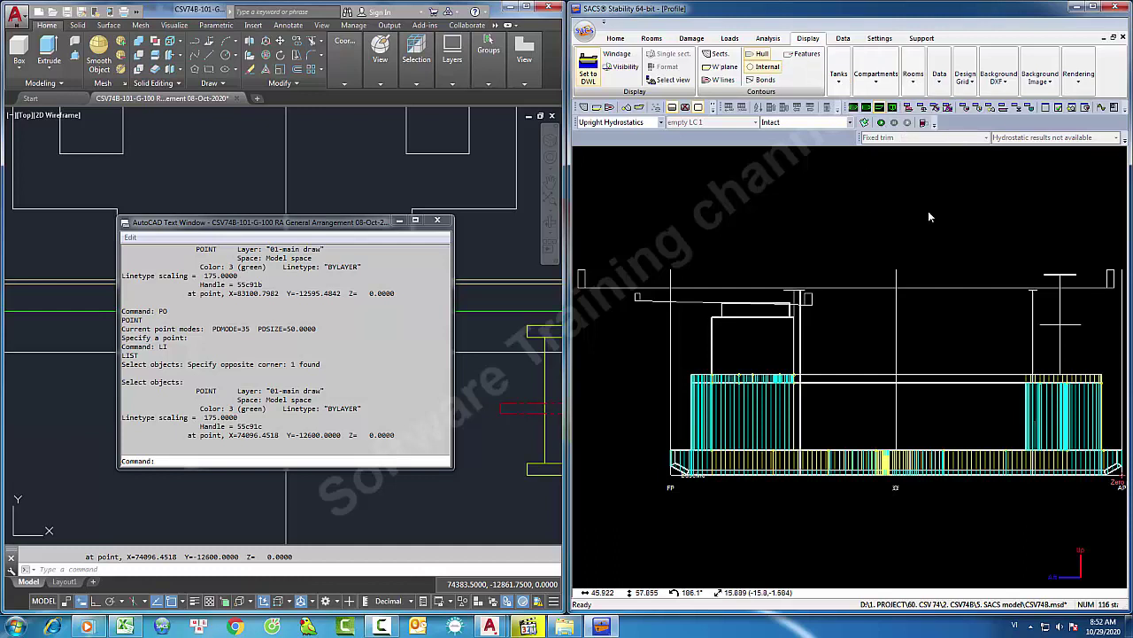
click(854, 107)
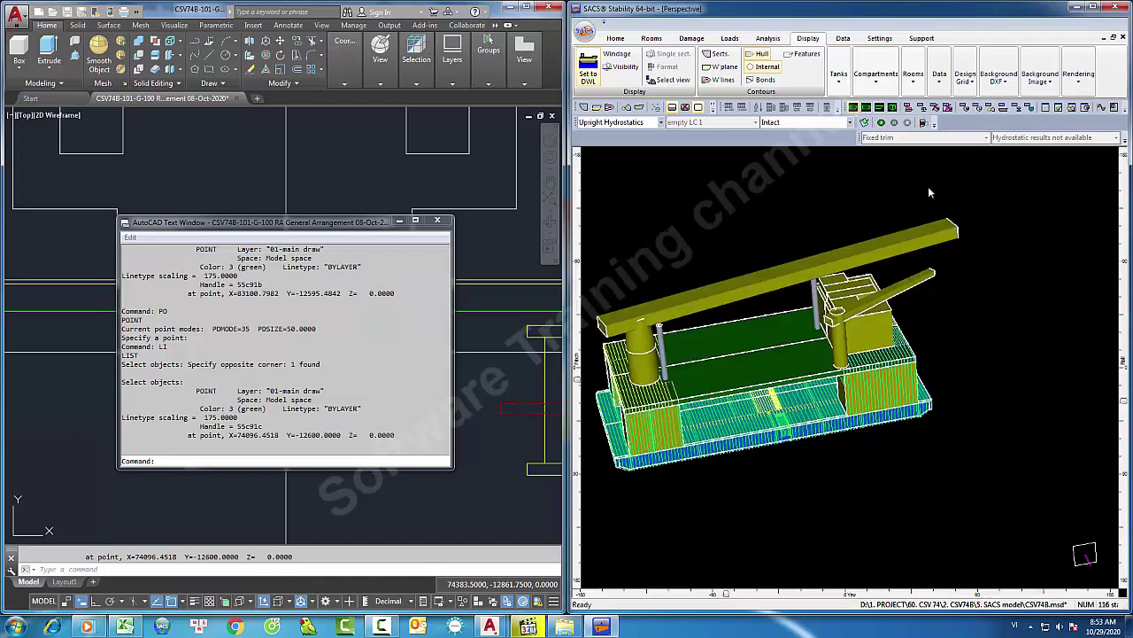
click(1045, 107)
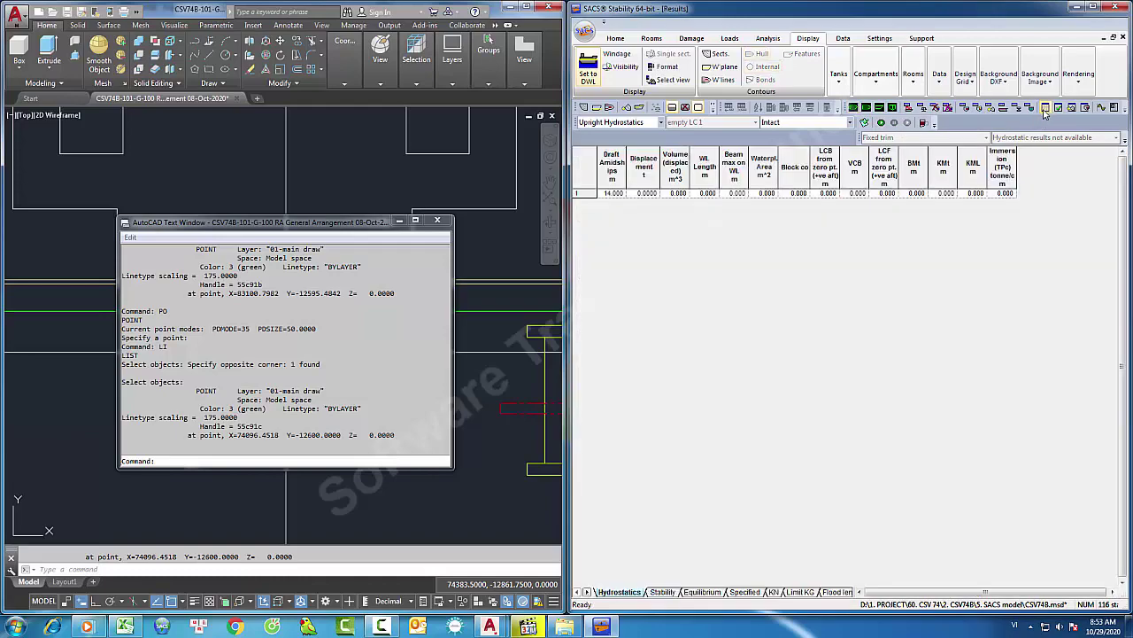
click(992, 108)
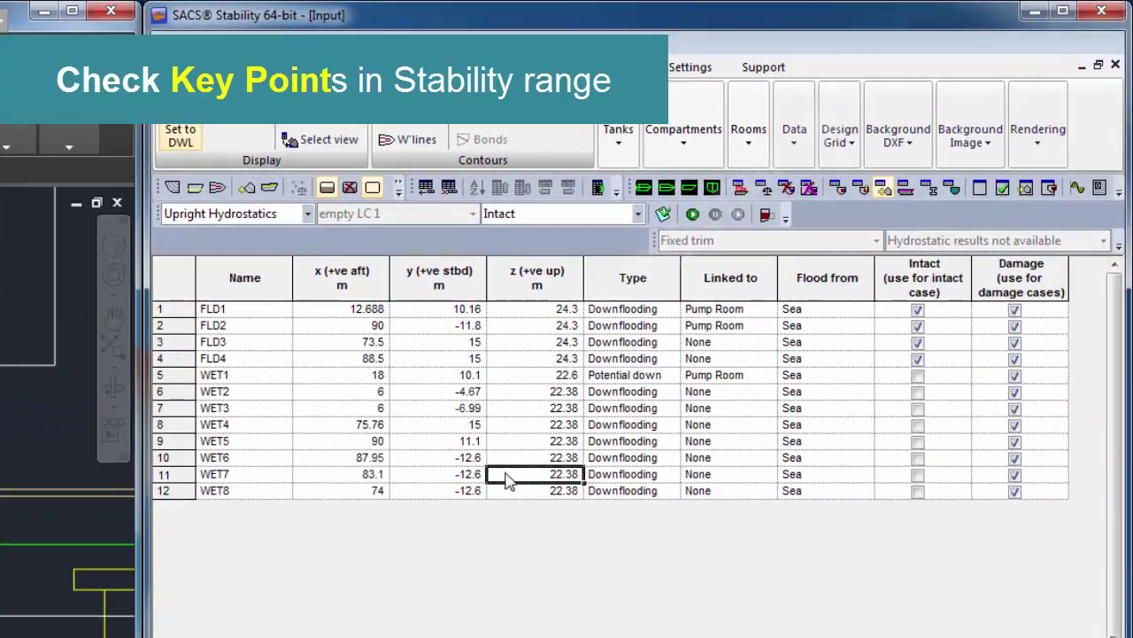
- Set the analysis type to Large Angle Stability and show its results table
click(306, 215)
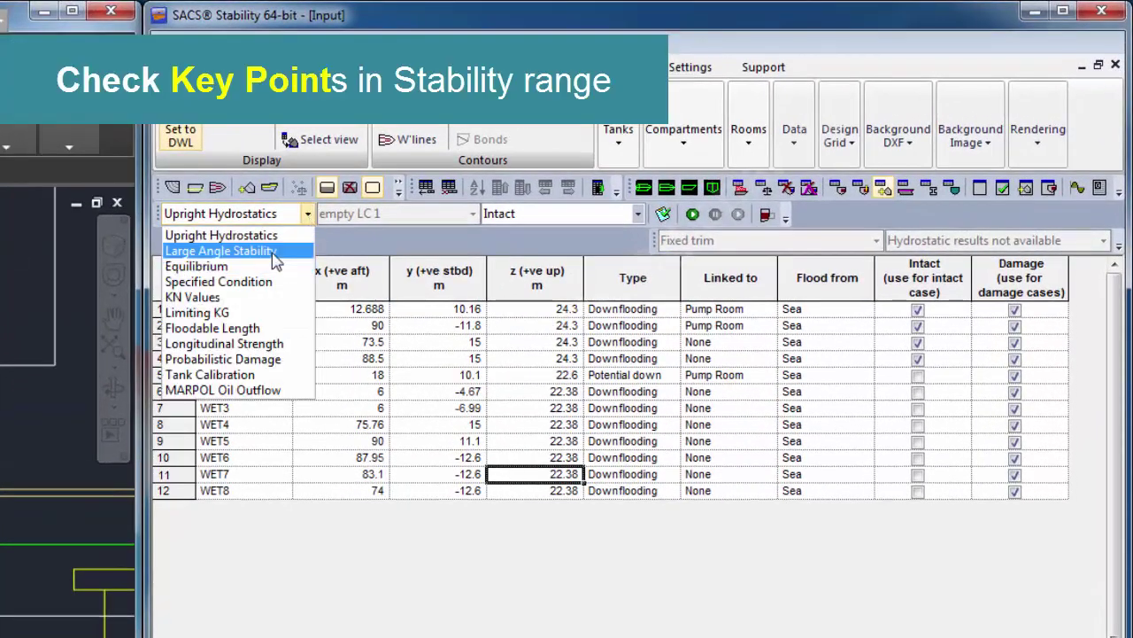
click(301, 251)
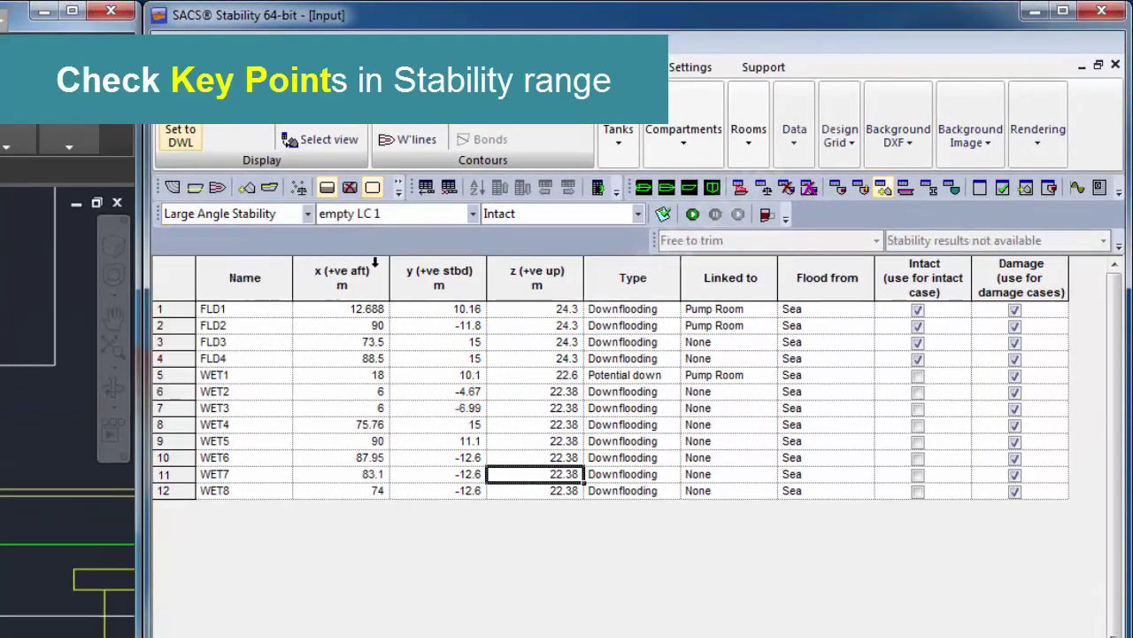
click(979, 189)
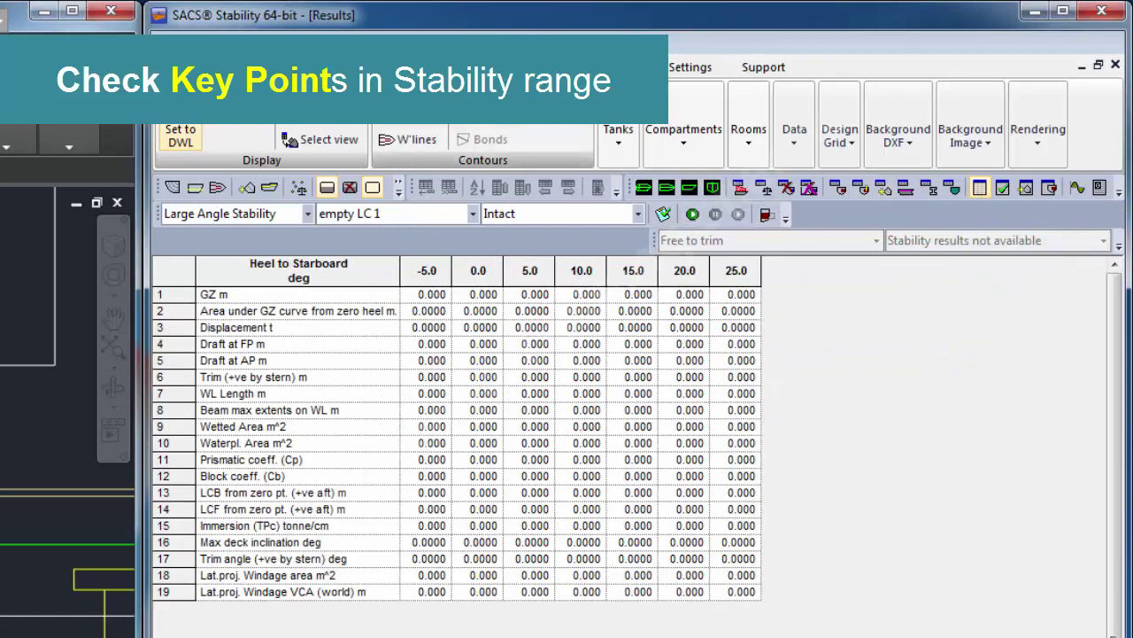
- Open the empty loadcase table and add a loadcase named Loadcase 1 with default tank loading of 50%
click(576, 67)
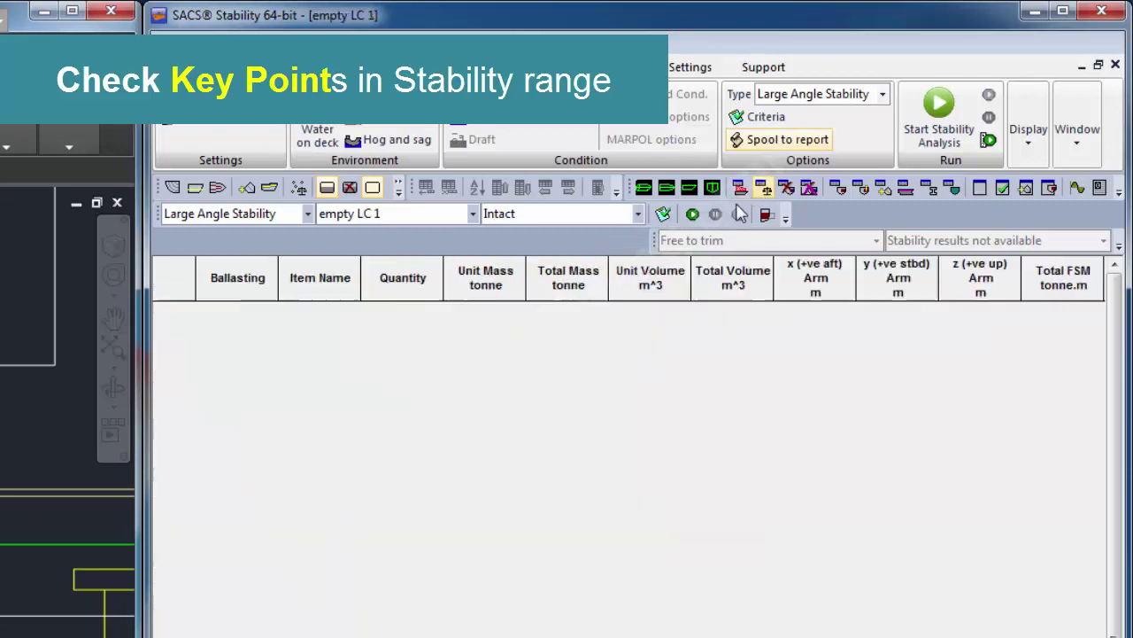
click(764, 187)
click(427, 187)
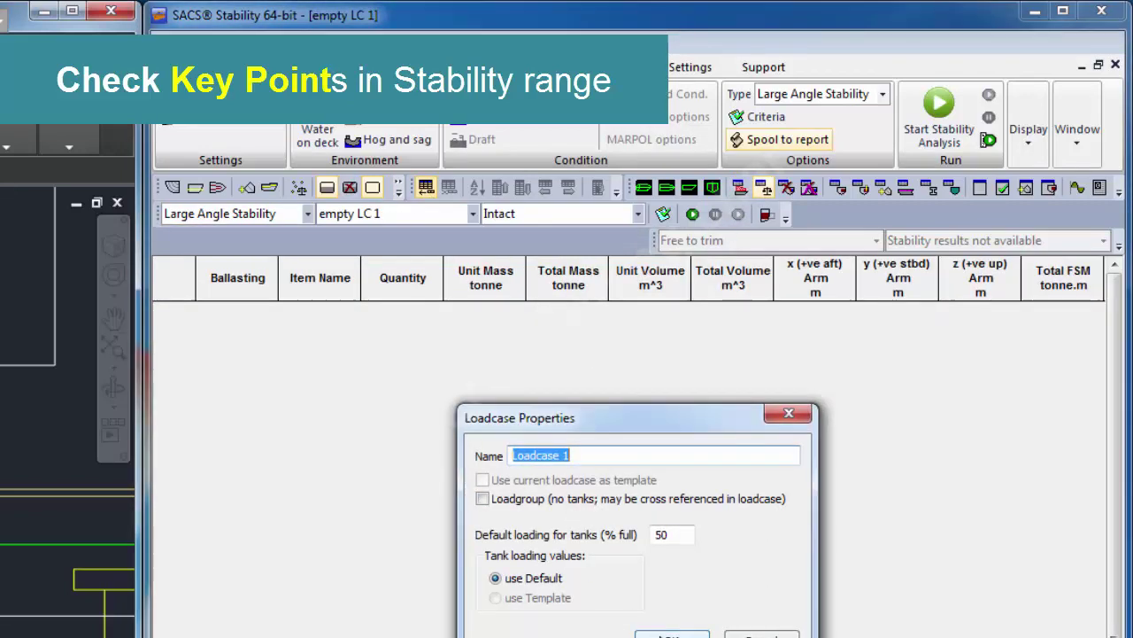
click(664, 635)
click(695, 607)
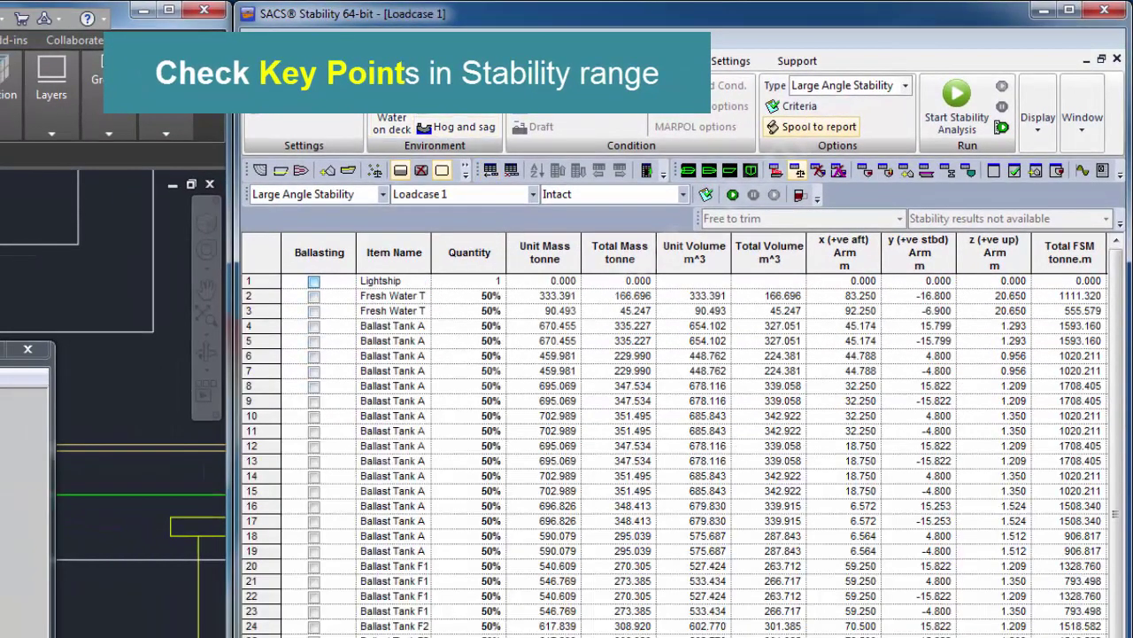
- Change Loadcase 1 in its properties to a loadgroup without tanks
click(383, 60)
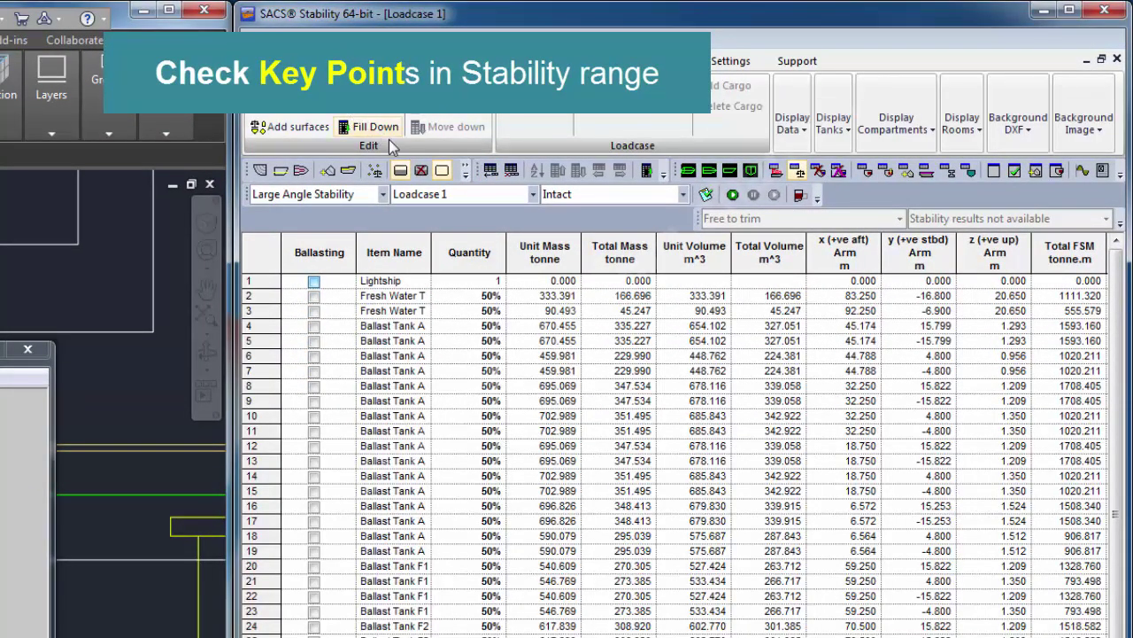
click(619, 104)
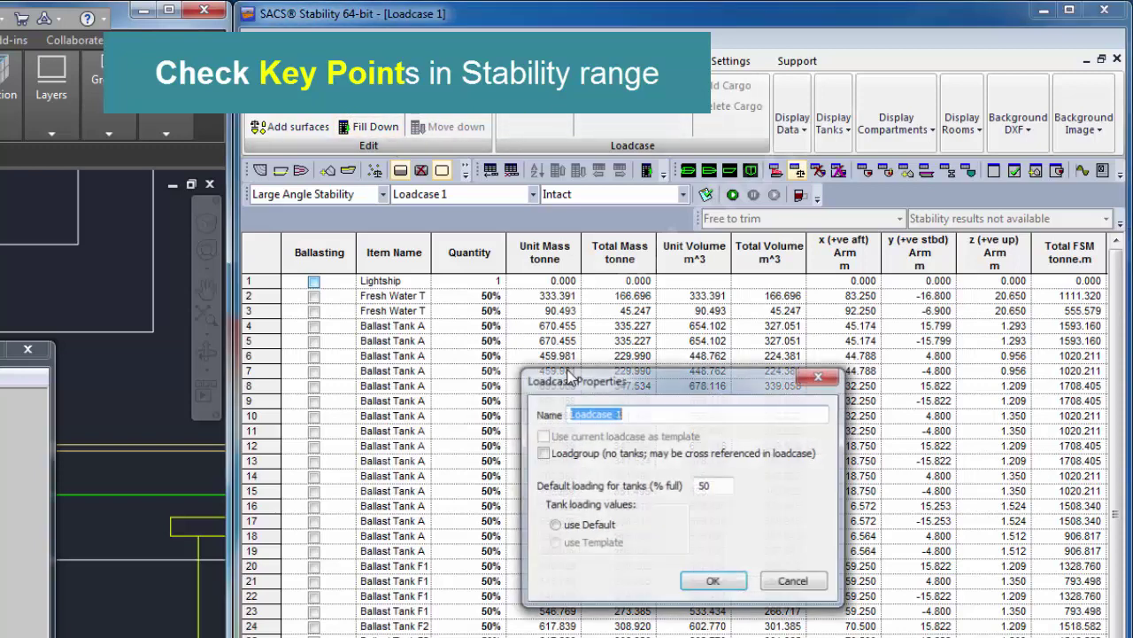
click(581, 458)
click(714, 582)
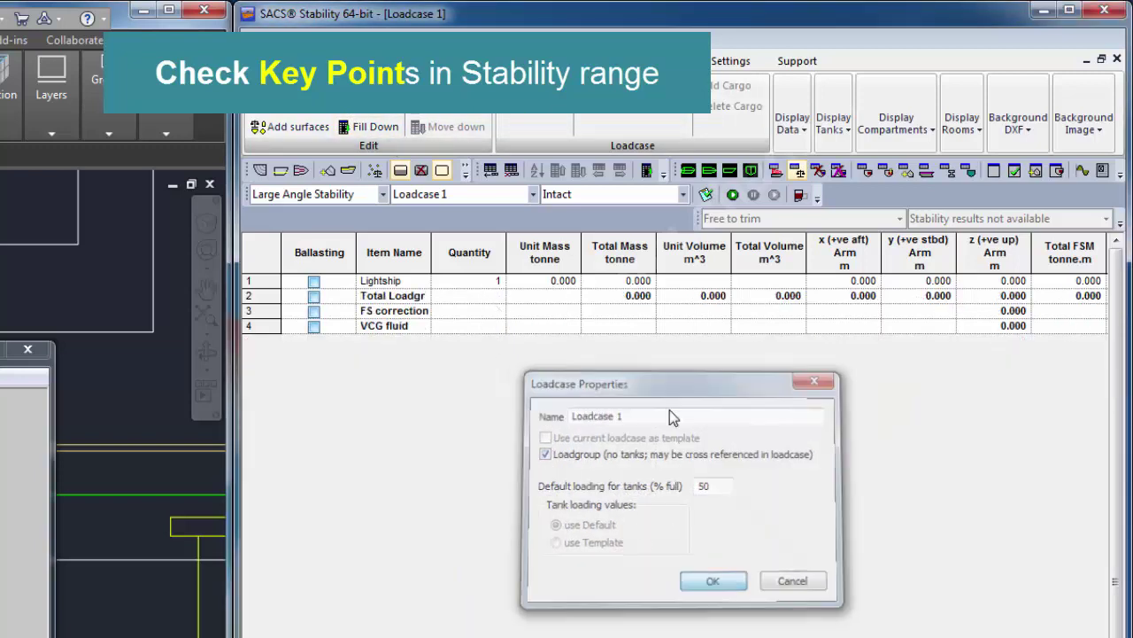
- Set the Lightship item's unit mass to 15000 tonne, its x arm to 46 m and its z arm to 15 m
click(558, 282)
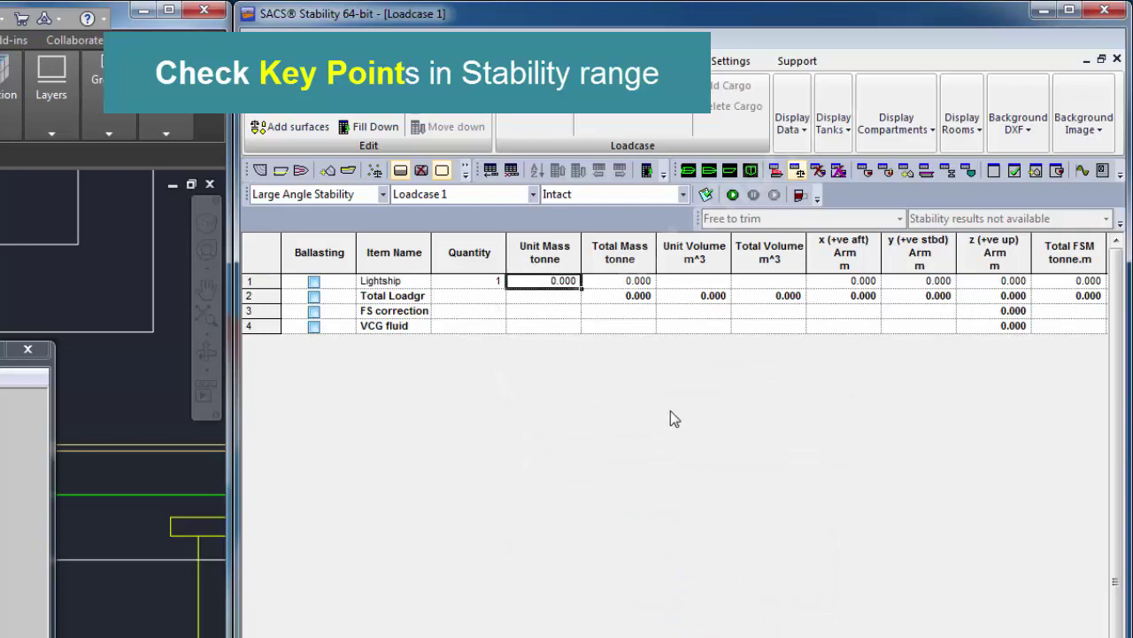
text(15000)
click(851, 283)
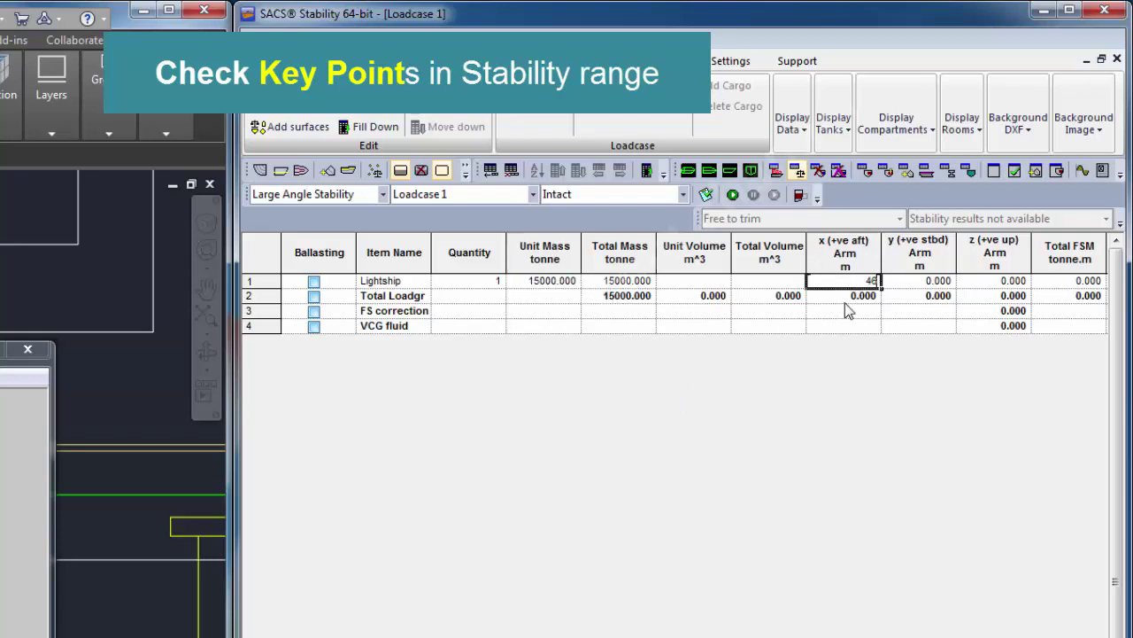
key(Tab)
key(Tab)
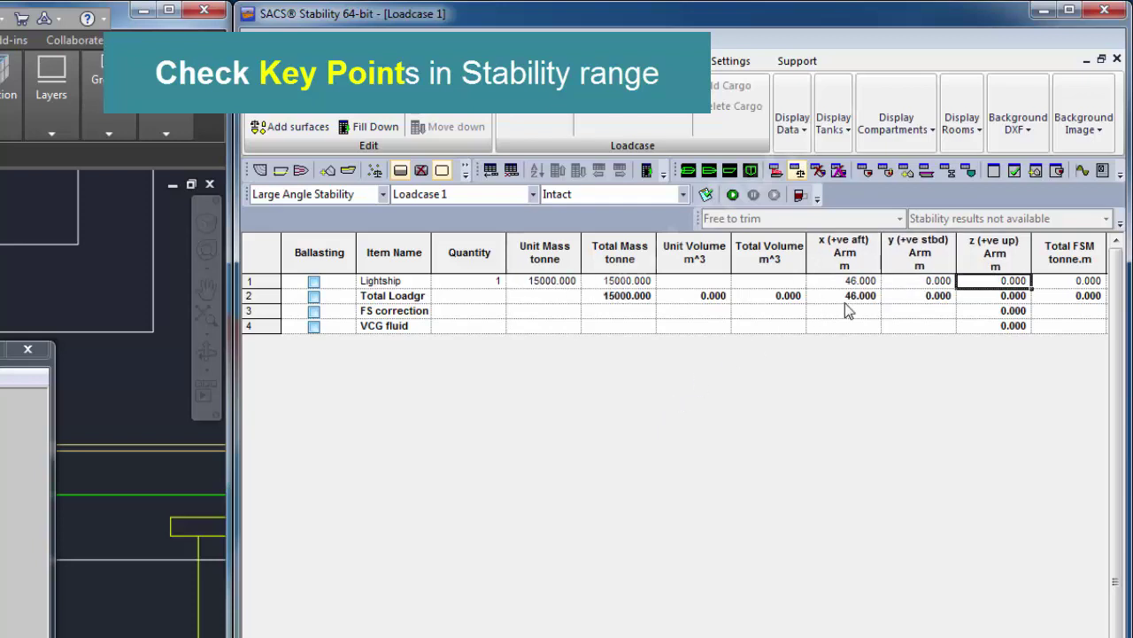
text(15)
key(Return)
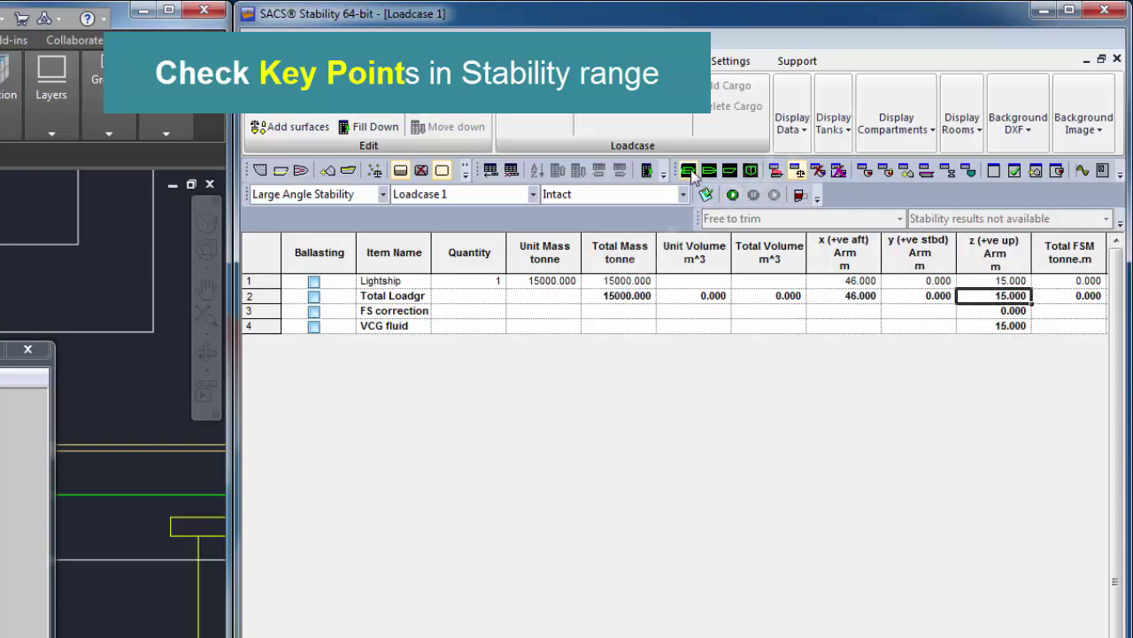
- Show the large angle stability results and try to evaluate the selected stability criteria
click(994, 170)
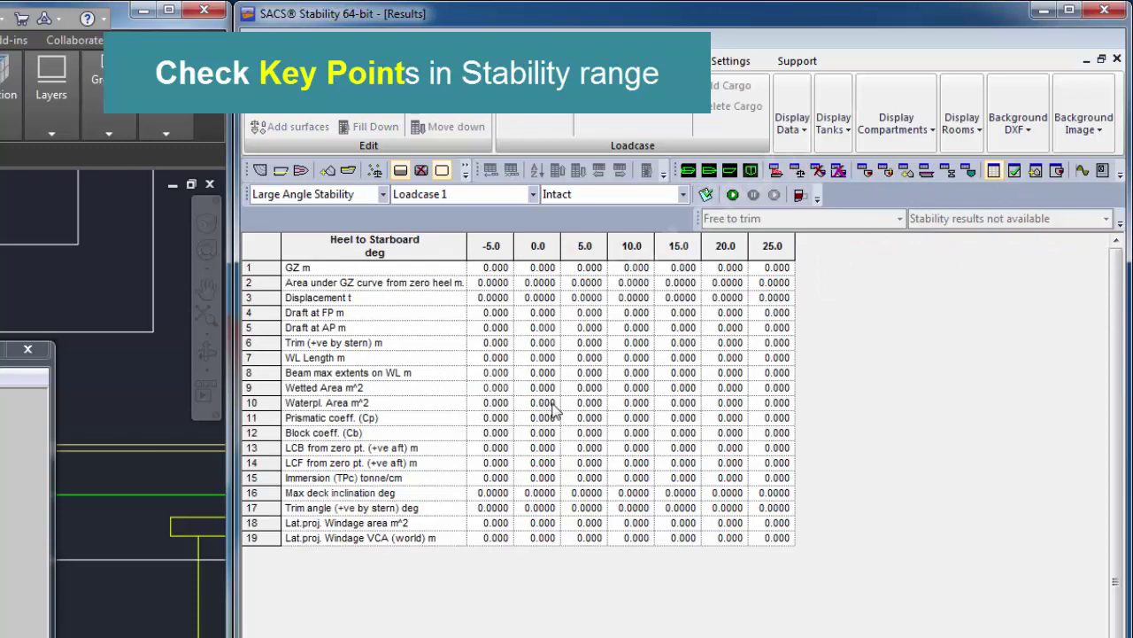
click(552, 402)
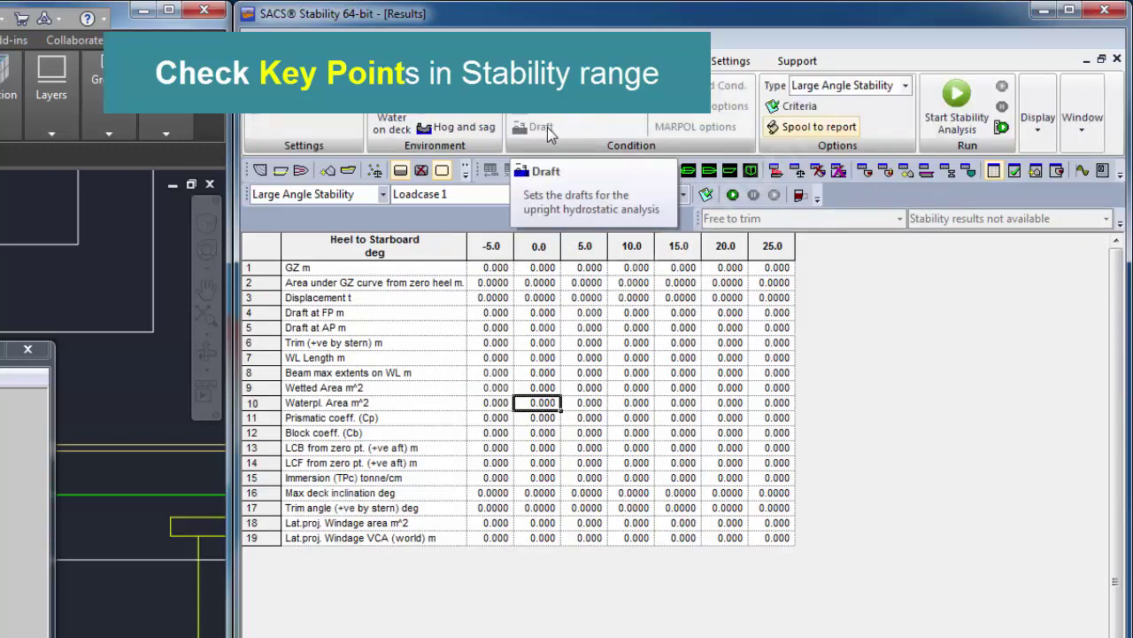
click(793, 108)
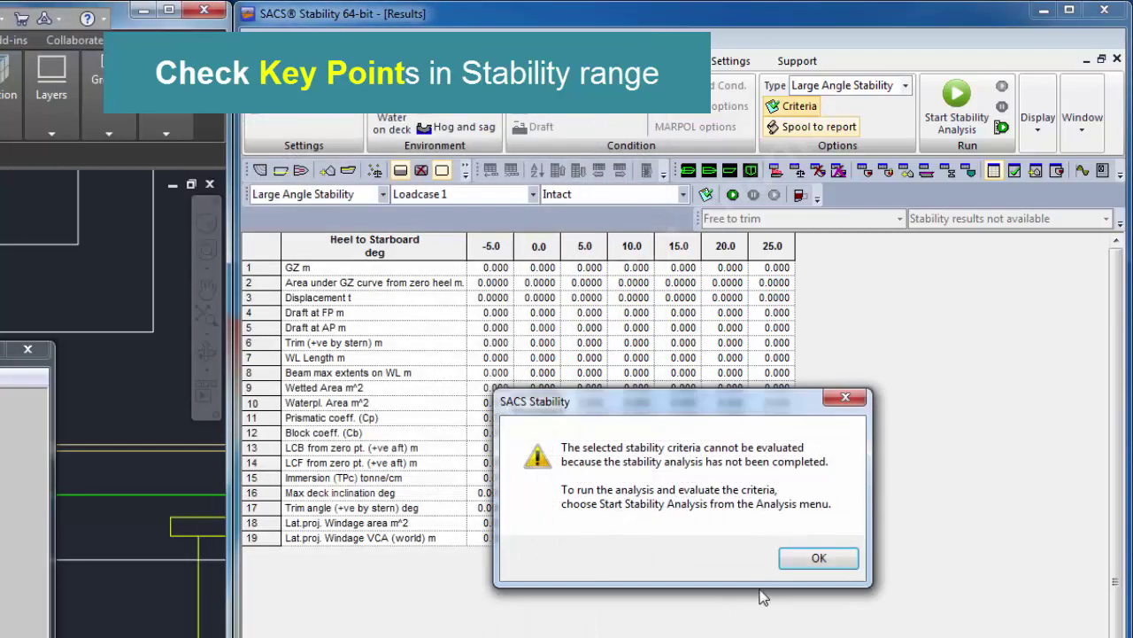
click(819, 558)
click(819, 559)
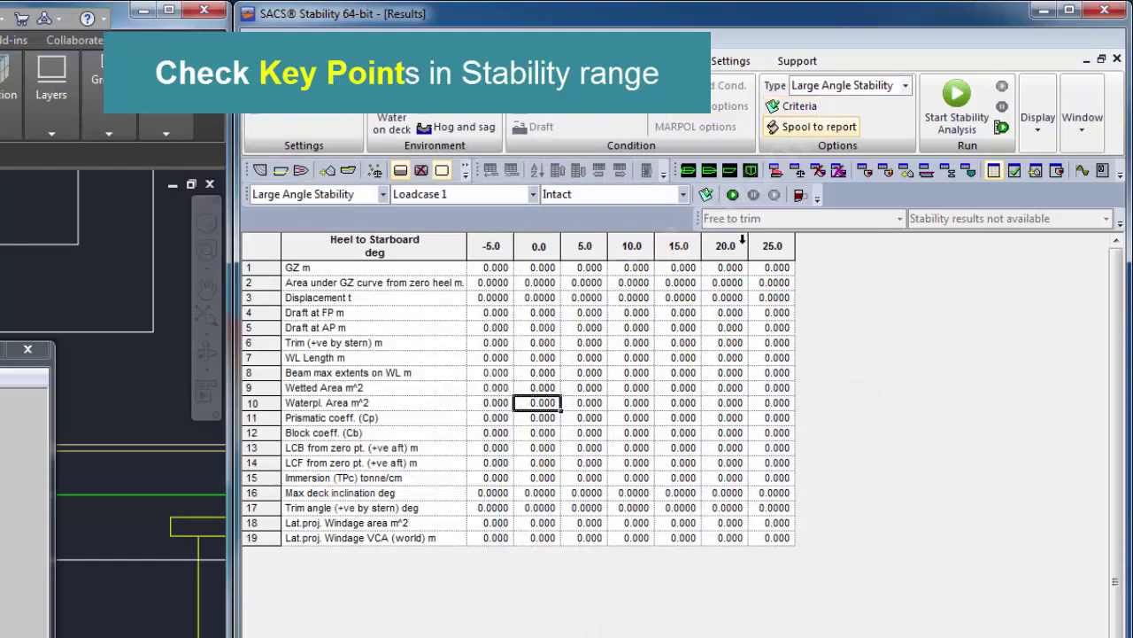
- Run the large angle stability analysis for Loadcase 1 and display the righting lever (GZ) graph
click(732, 194)
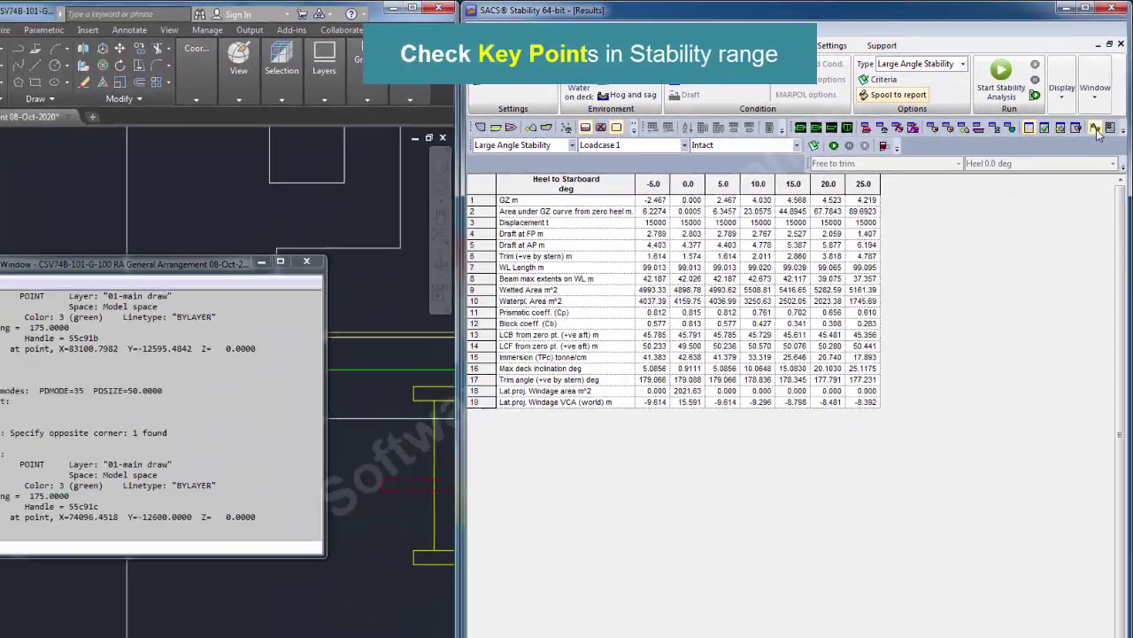
click(1082, 170)
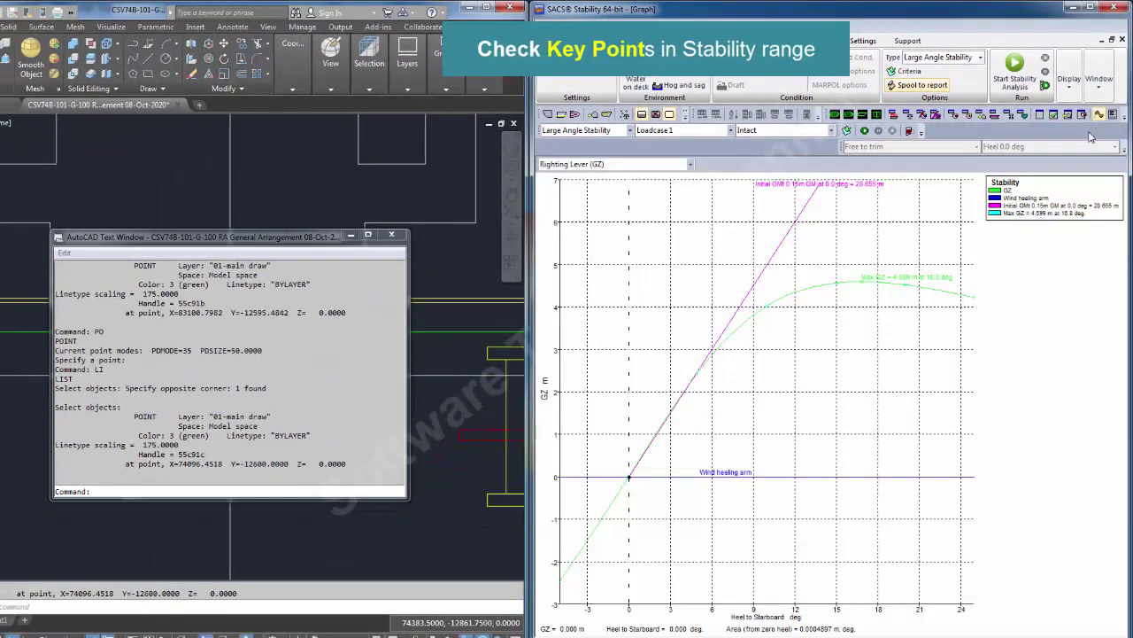
- Check the key points' immersion angles in a widened column, then the draft at FP across all heel angles in the stability results
click(1069, 116)
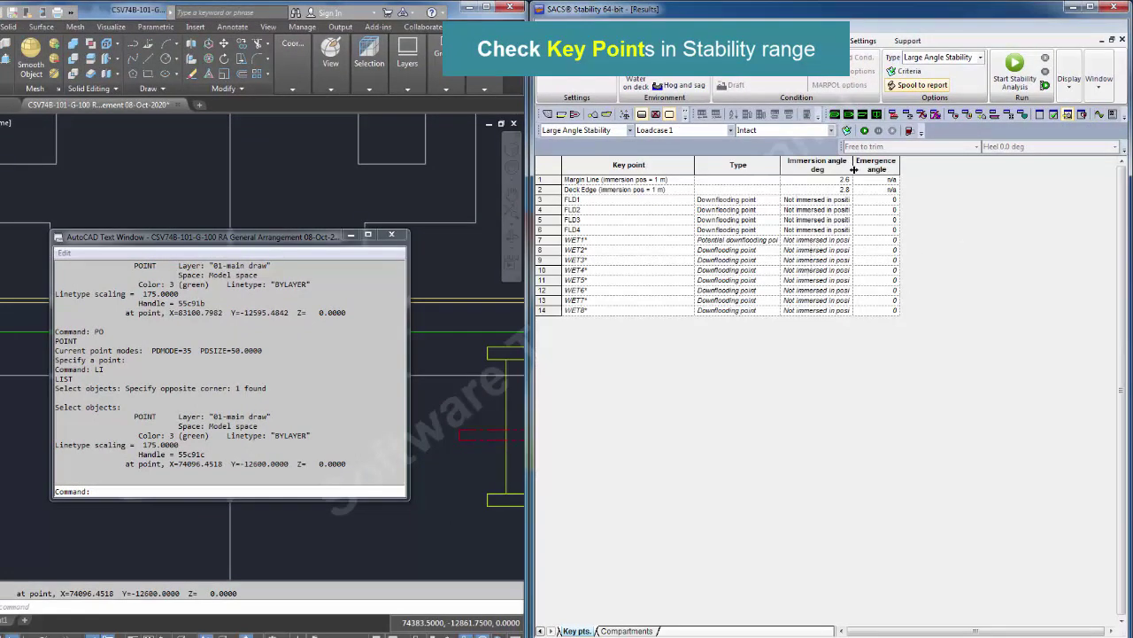
drag(854, 164, 894, 164)
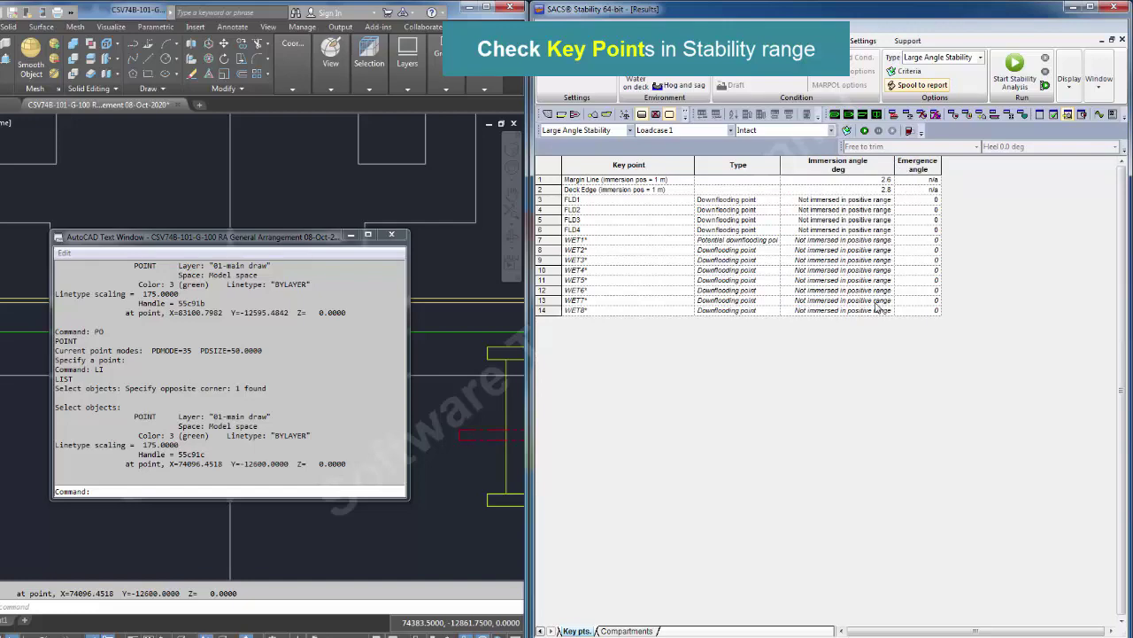
click(1042, 116)
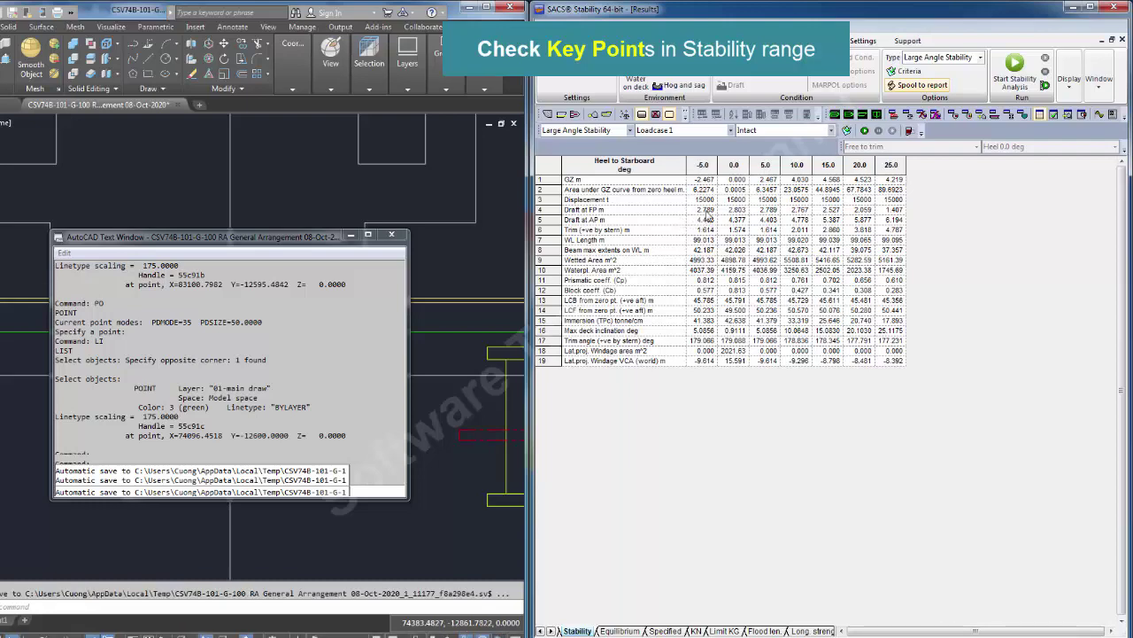
drag(703, 210, 902, 212)
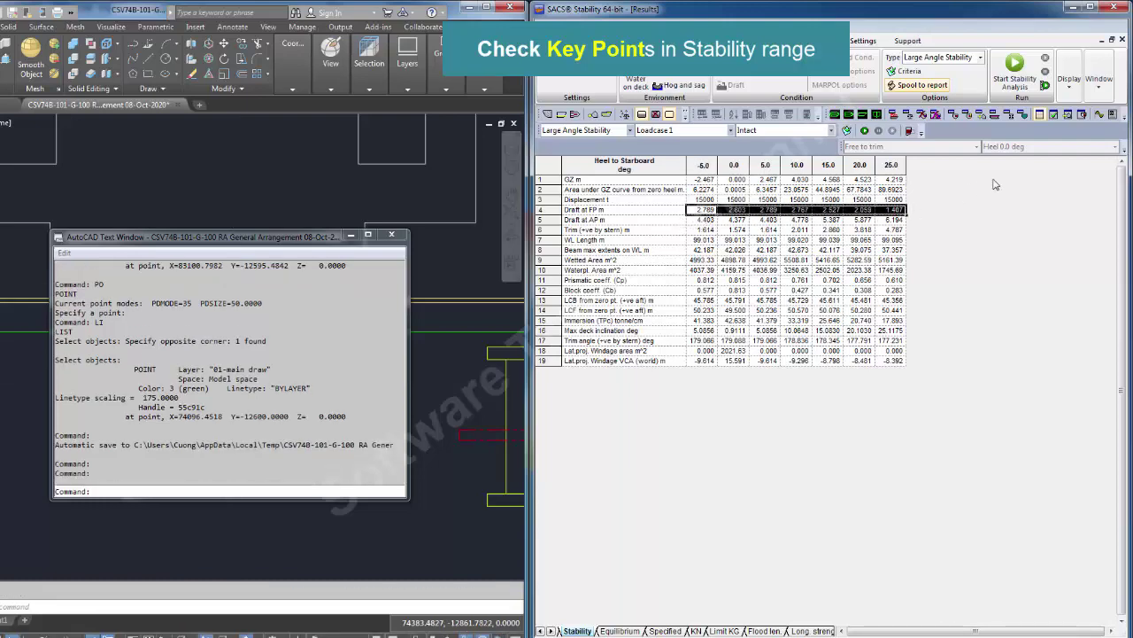
- Open the key points input table and set the type of WET2 and WET8 to Potential downflooding point
click(1066, 116)
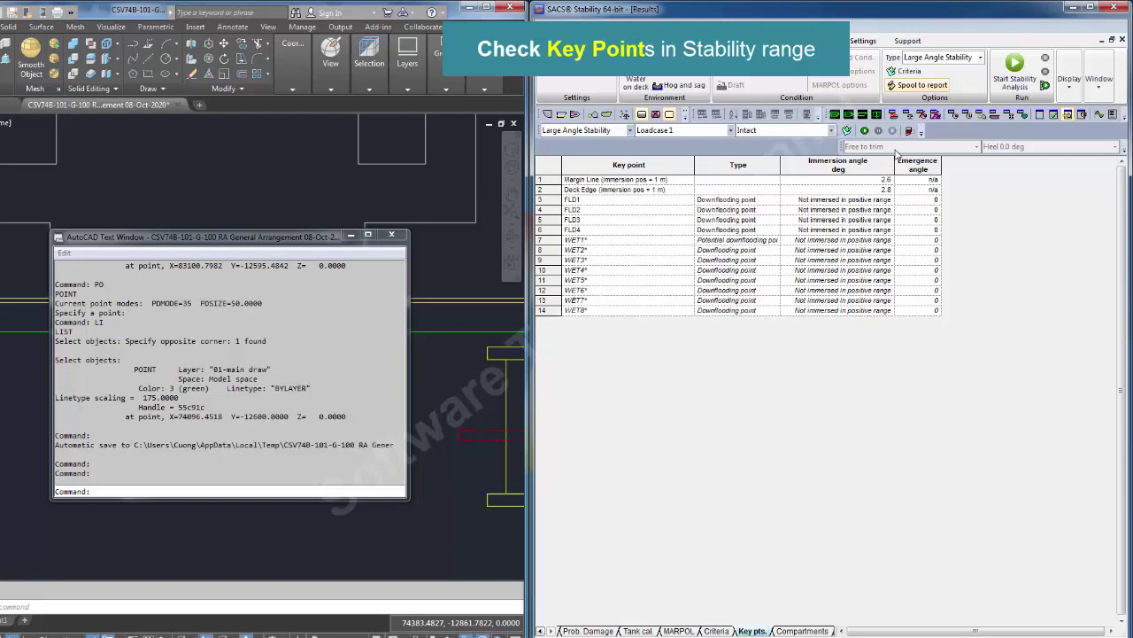
click(1039, 118)
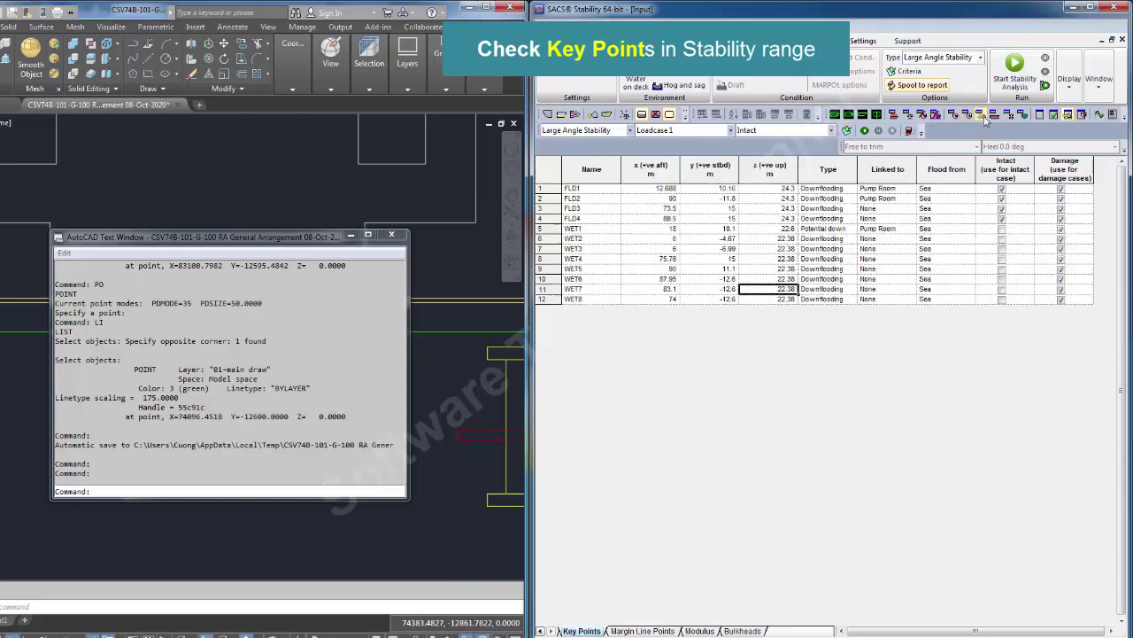
click(836, 239)
click(851, 239)
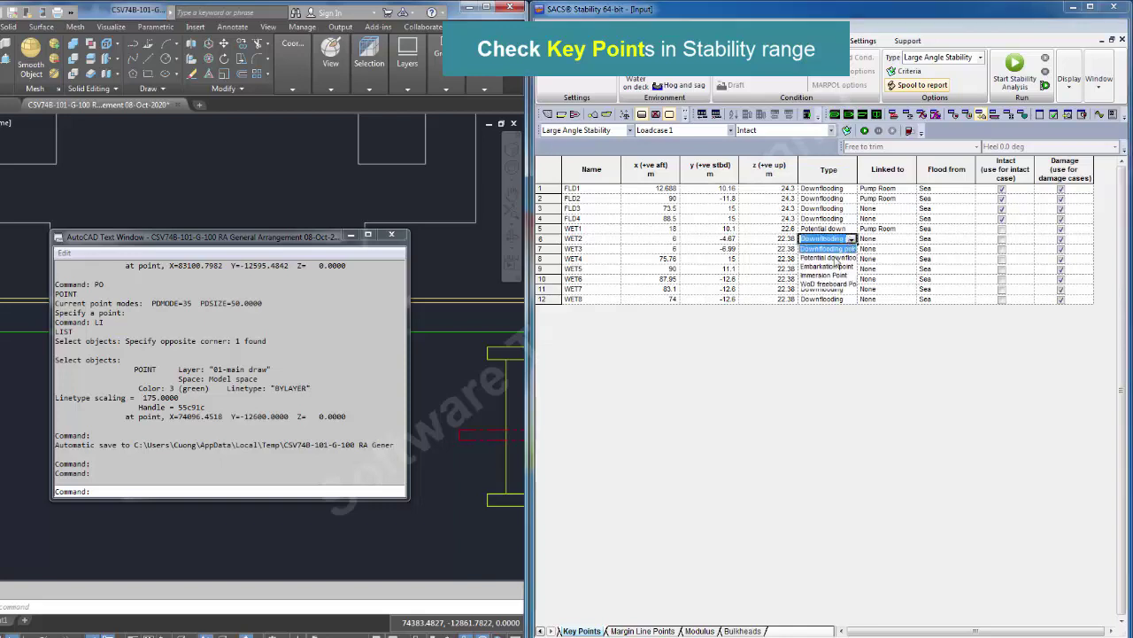
click(837, 257)
shift+click(834, 300)
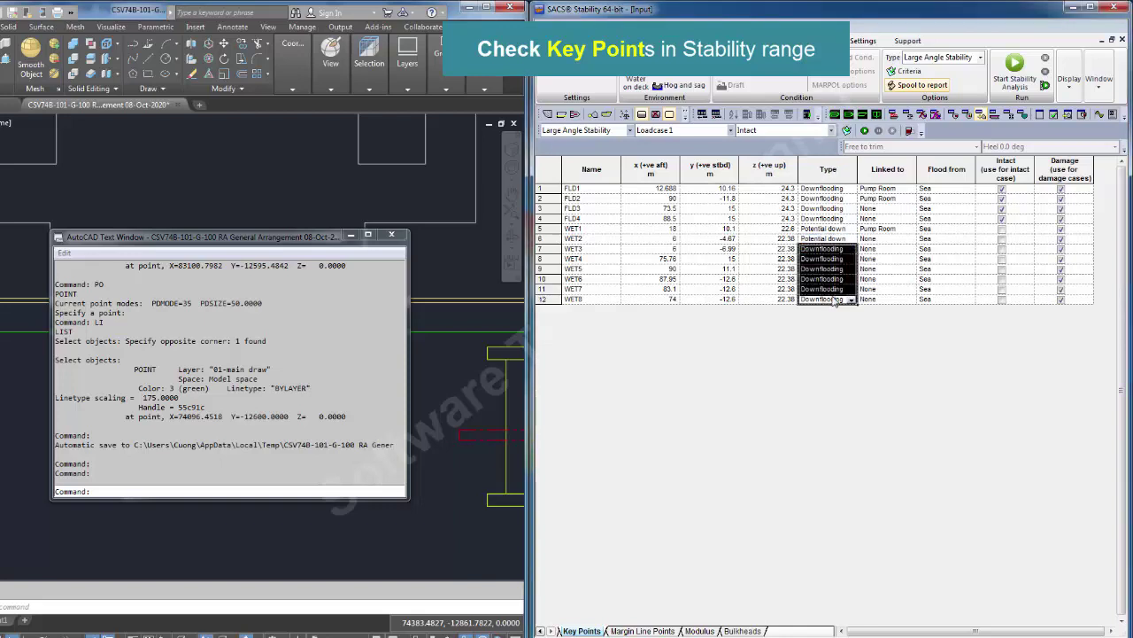
click(851, 299)
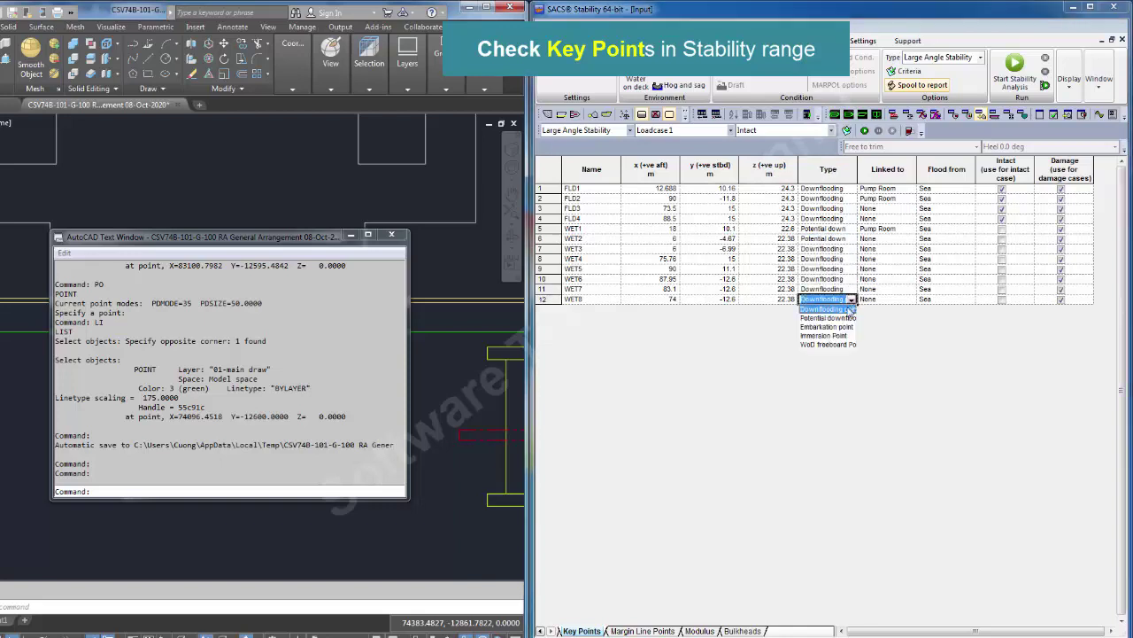
click(832, 317)
- Set the type of key points WET7, WET6 and WET5 to Potential downflooding point
click(843, 290)
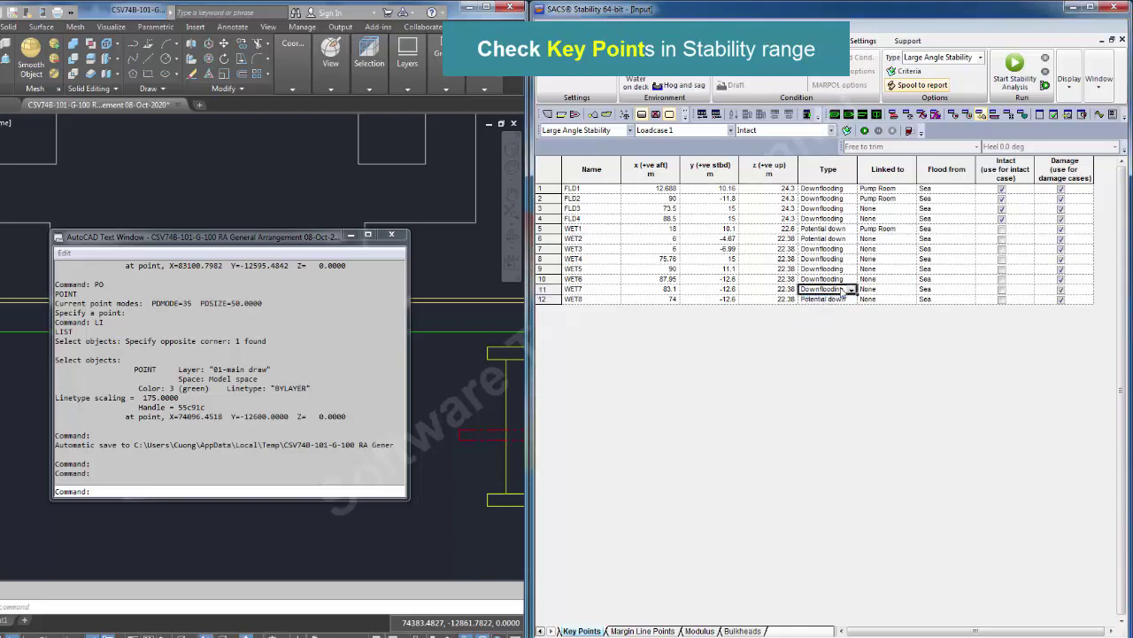
click(850, 290)
click(832, 310)
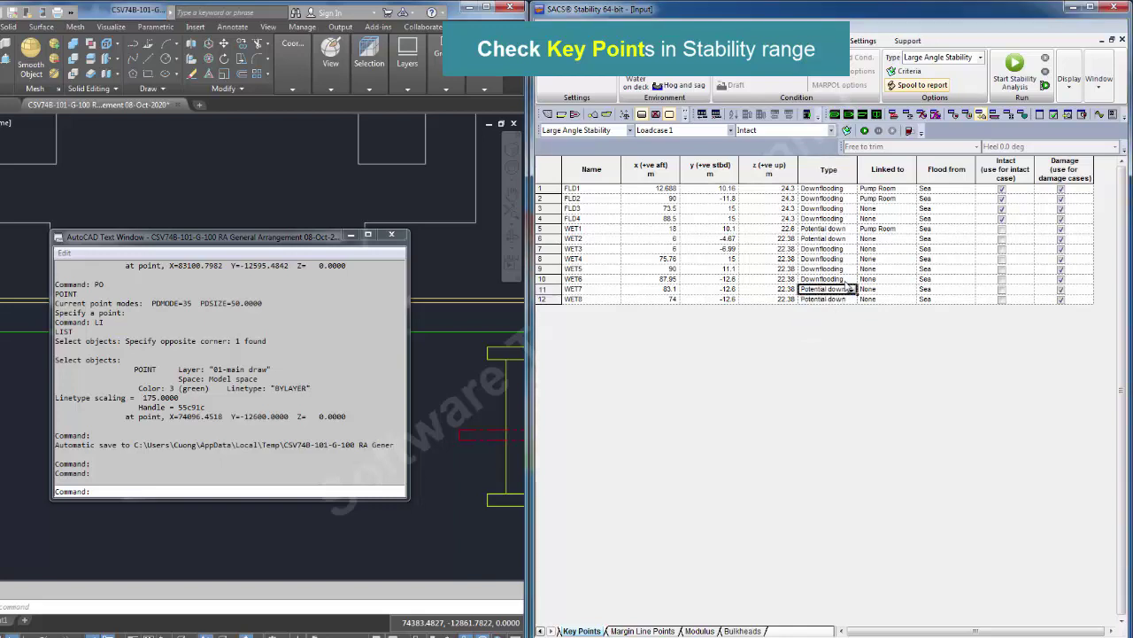
click(843, 278)
click(851, 279)
click(838, 304)
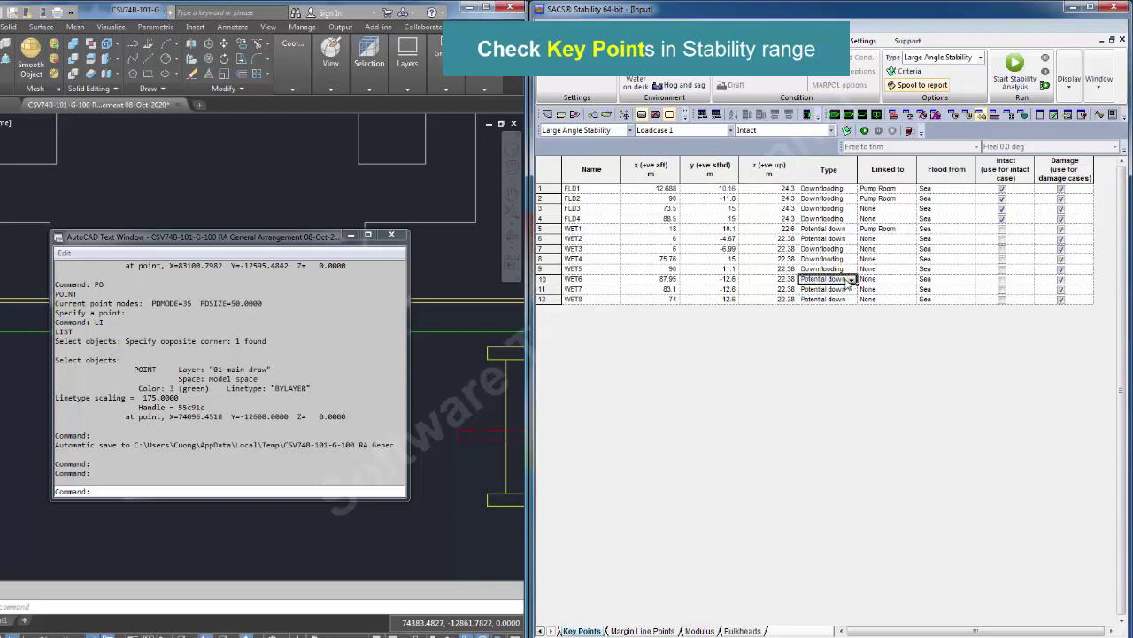
click(843, 268)
click(851, 268)
click(838, 279)
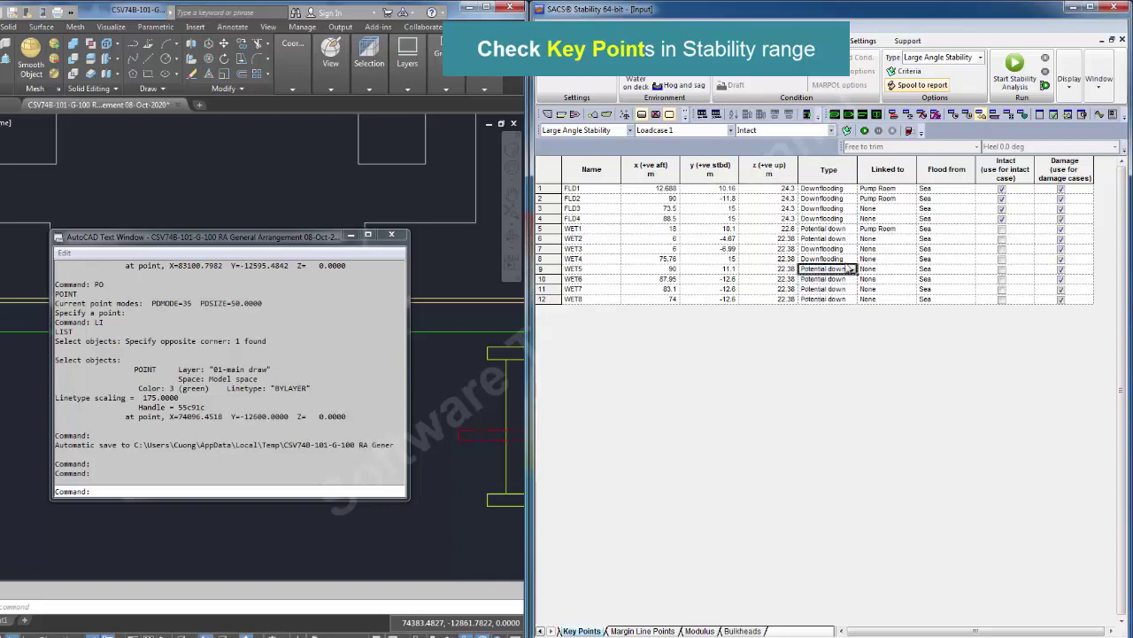
- Set the type of key points WET4 and WET3 to Potential downflooding point, and show the key point results
click(843, 259)
click(851, 258)
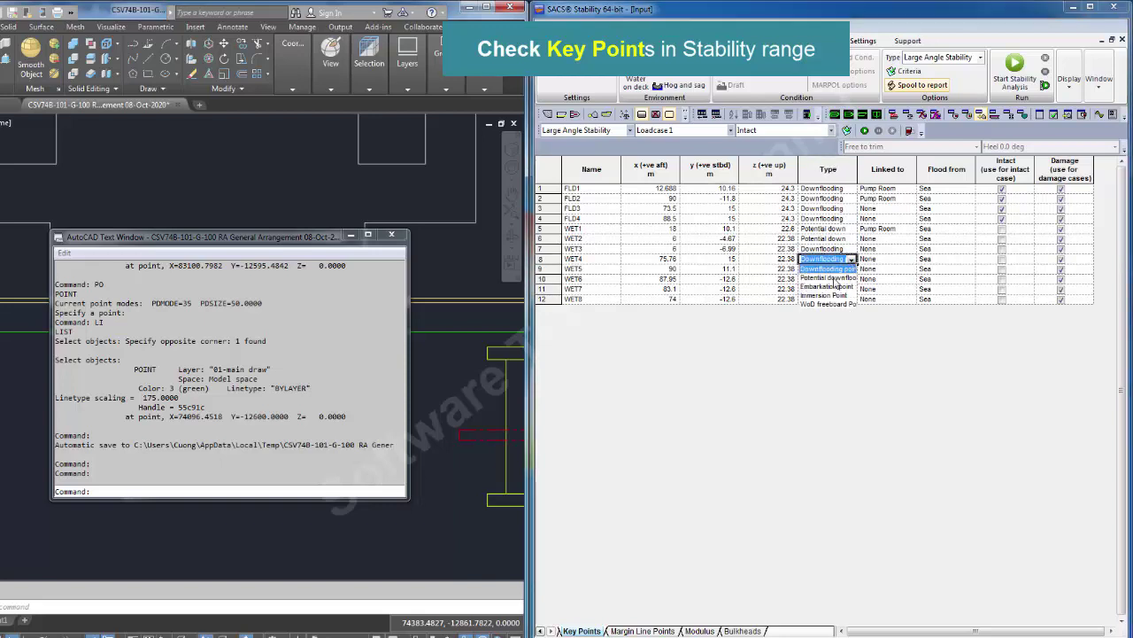
click(838, 268)
click(843, 249)
click(851, 248)
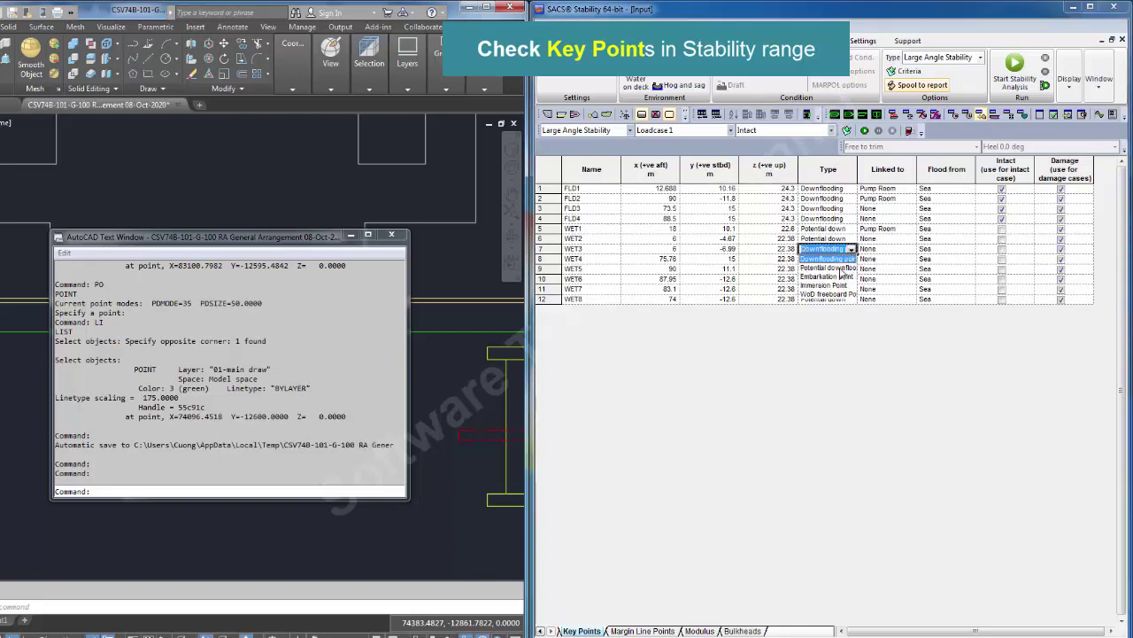
click(837, 268)
click(832, 290)
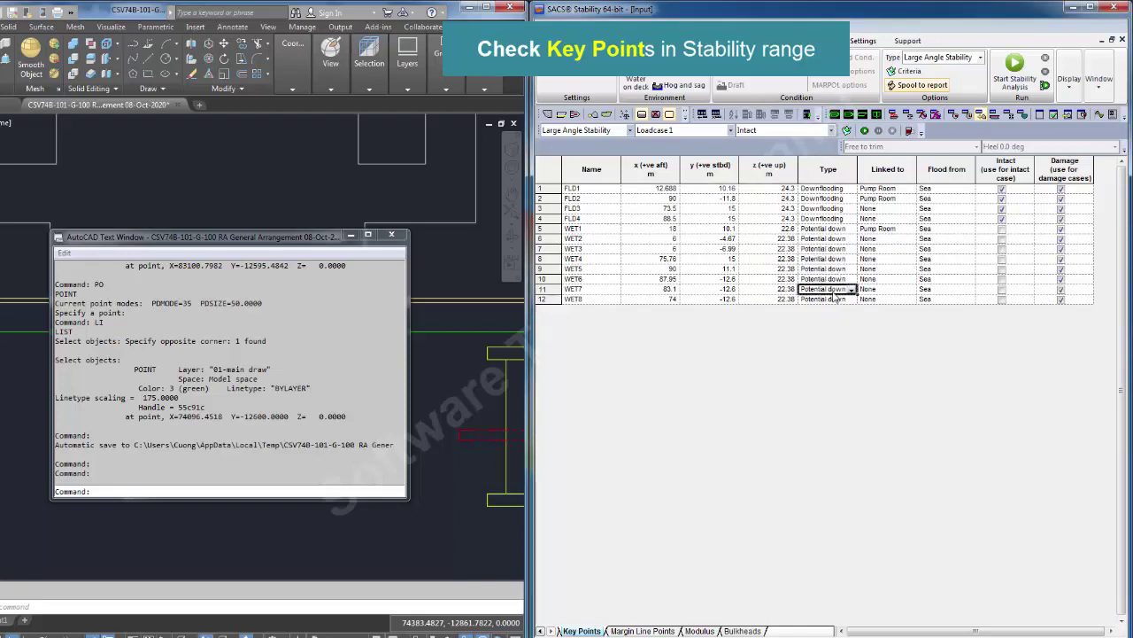
click(1071, 116)
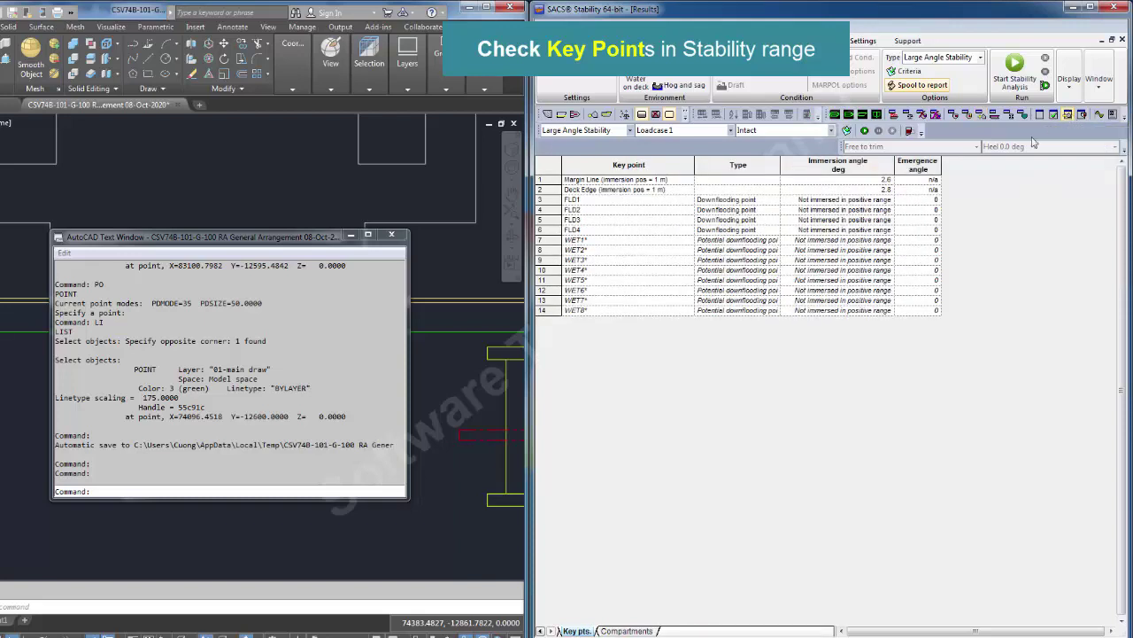
- Extend the heel range to 50 deg, rerun the large angle stability analysis and display the GZ graph
click(735, 84)
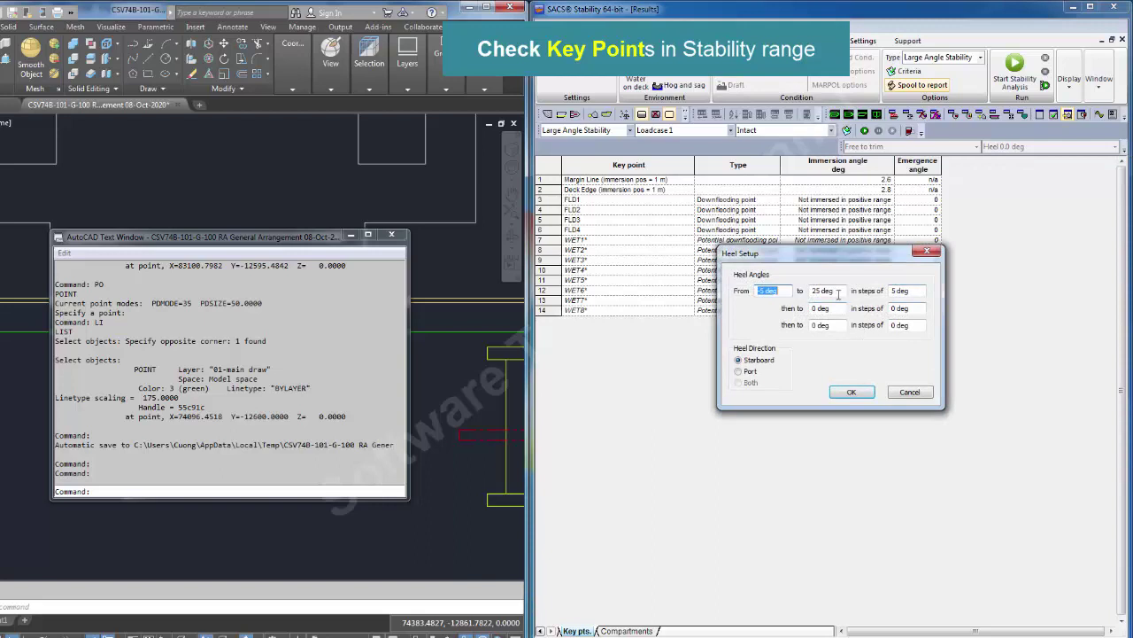
key(Tab)
text(5)
click(852, 391)
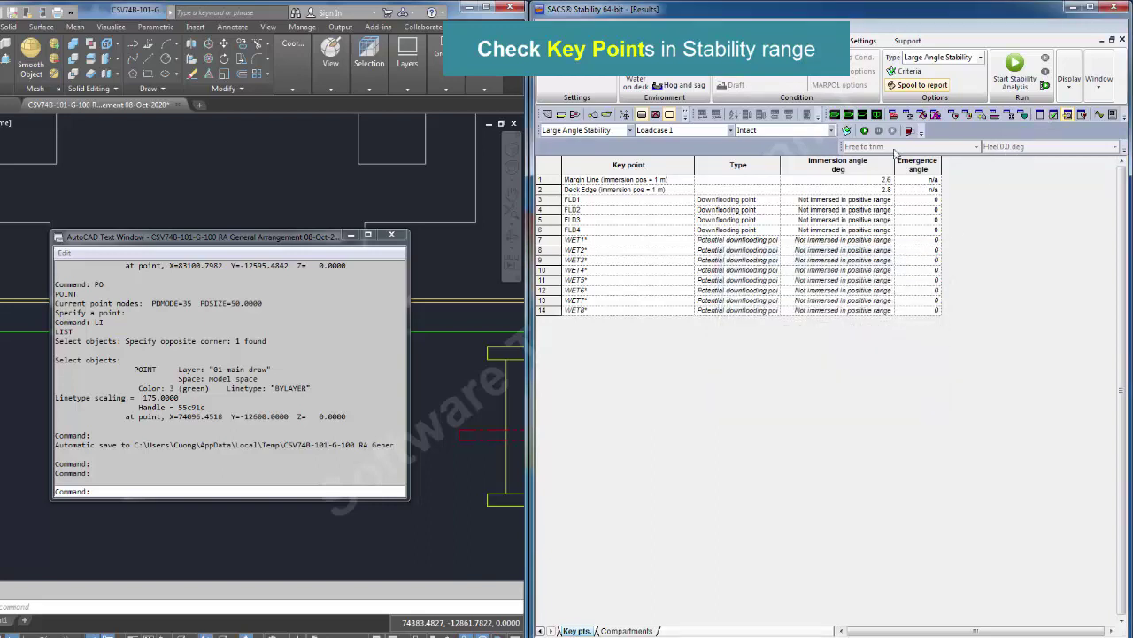
click(864, 130)
click(1099, 115)
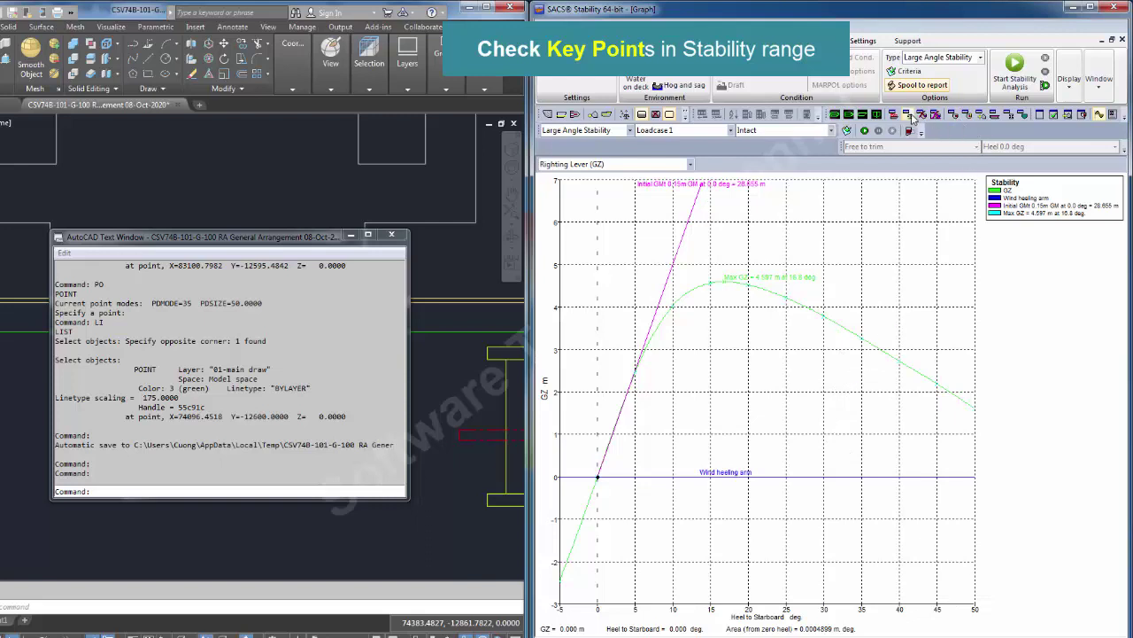
- Open Loadcase 1 and try to set the Lightship item's unit mass to 18000 tonne
click(911, 116)
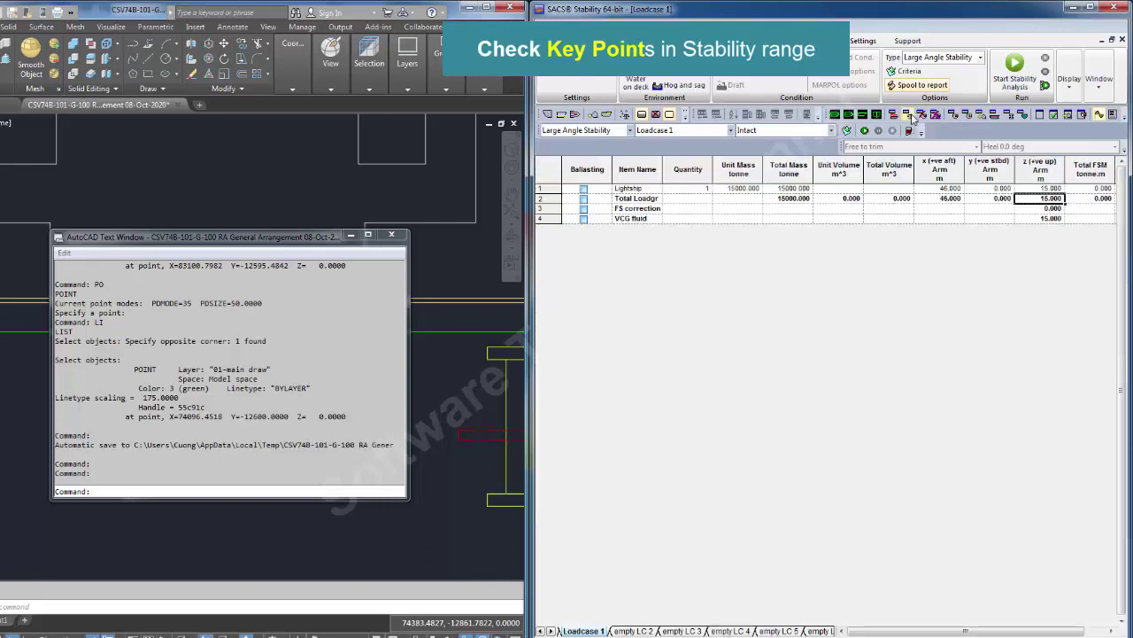
click(789, 188)
click(744, 191)
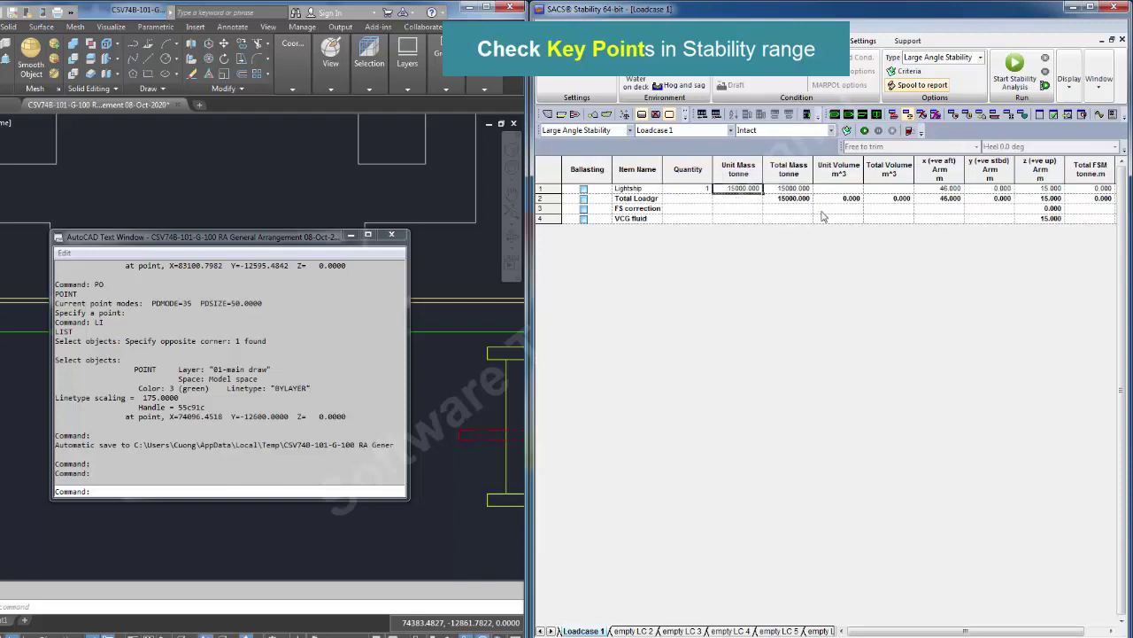
text(15)
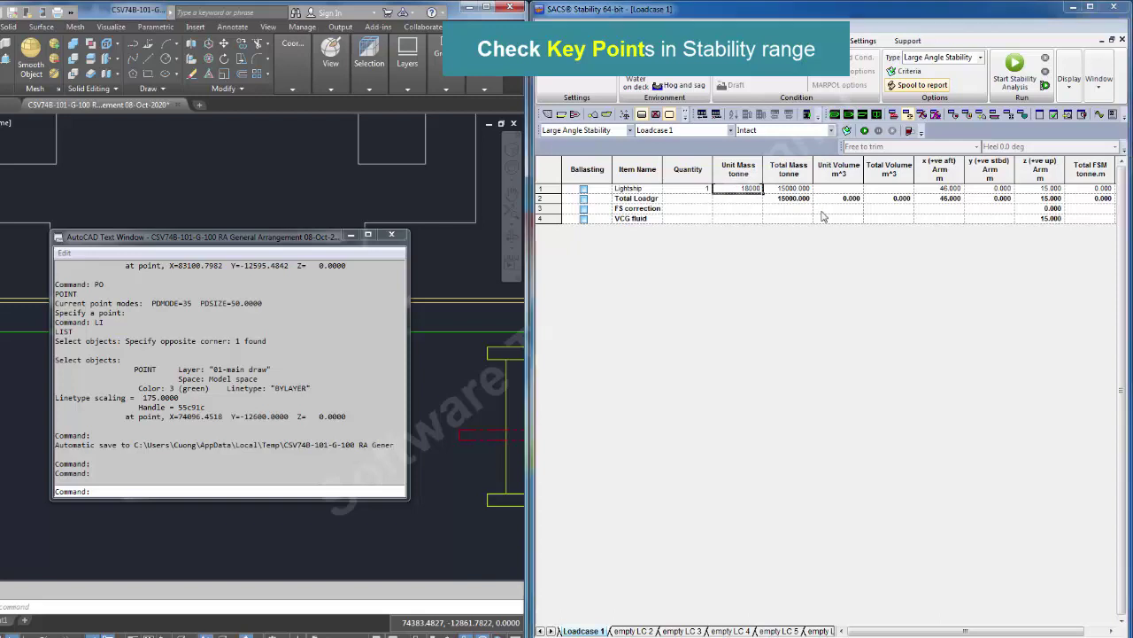
key(Return)
key(Return)
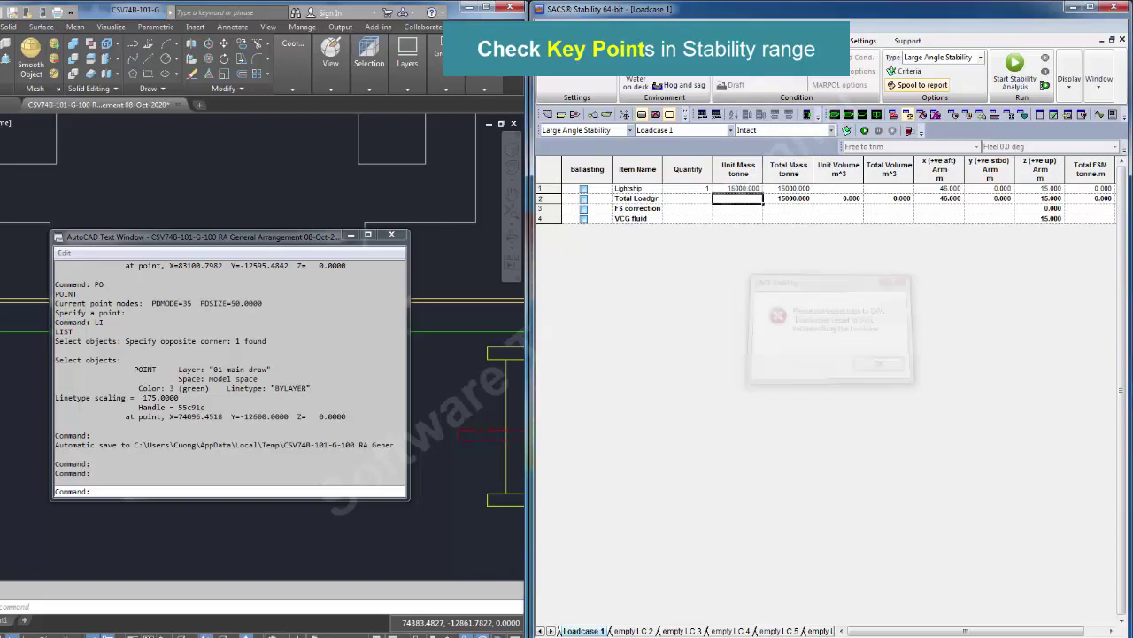
- Set the vessel to its design waterline (DWL) and set the Lightship's unit mass in Loadcase 1 to 18000 tonne
click(784, 41)
click(554, 82)
click(736, 192)
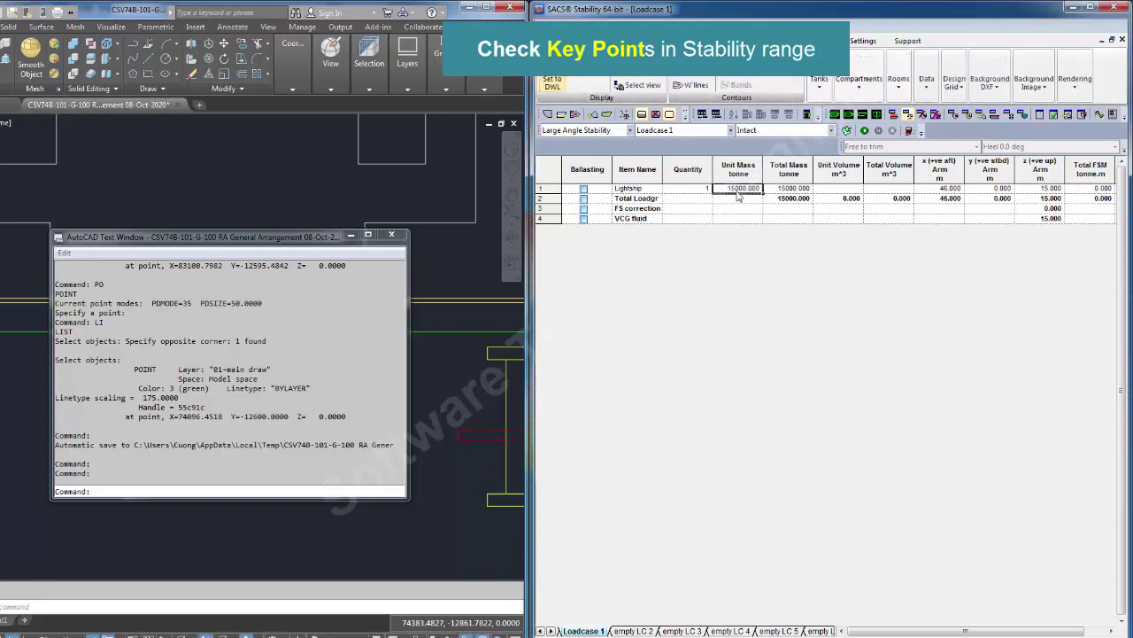
text(18000)
- Rerun the large angle stability analysis for the heavier Loadcase 1 and display the righting lever (GZ) graph
click(1042, 115)
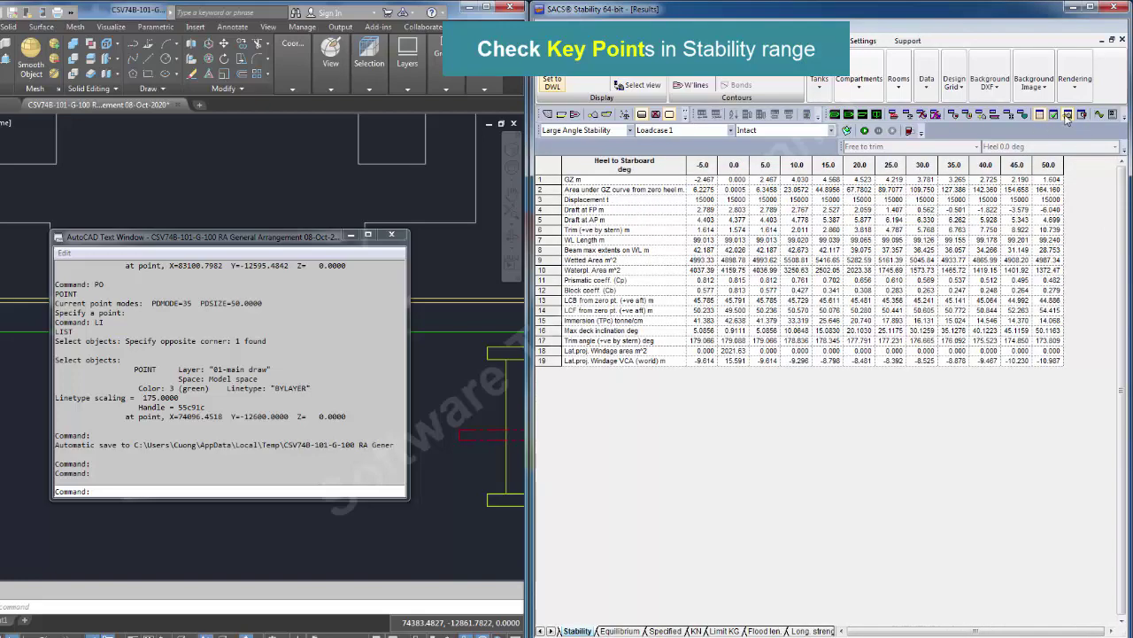
click(1067, 115)
click(864, 130)
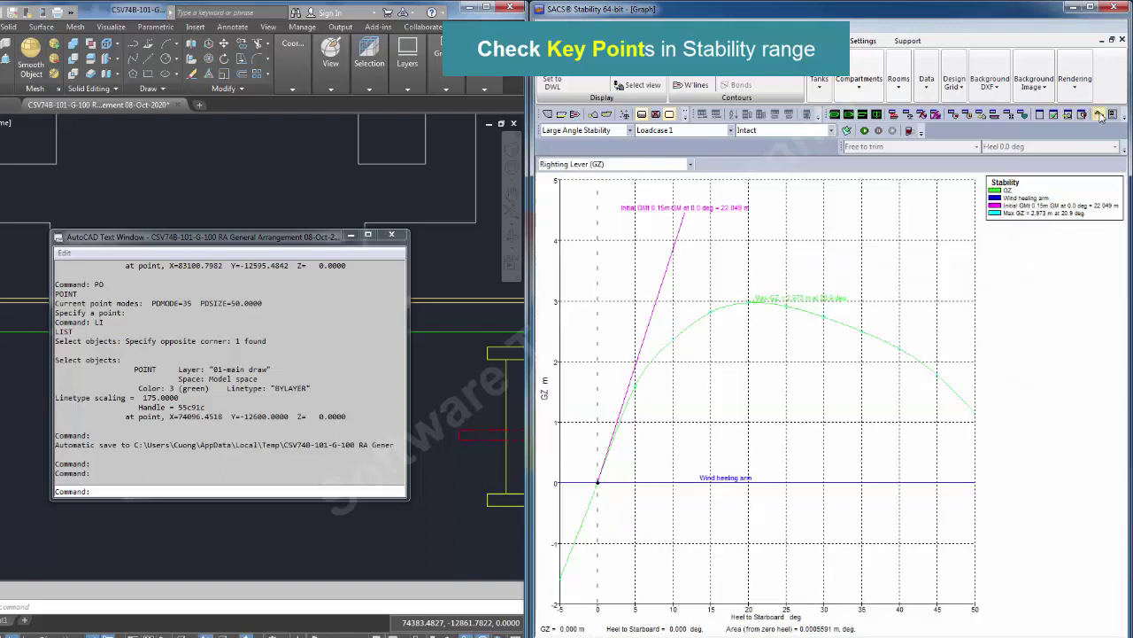
click(1099, 115)
- Extend the heel range to 80 deg and rerun the large angle stability analysis
click(746, 41)
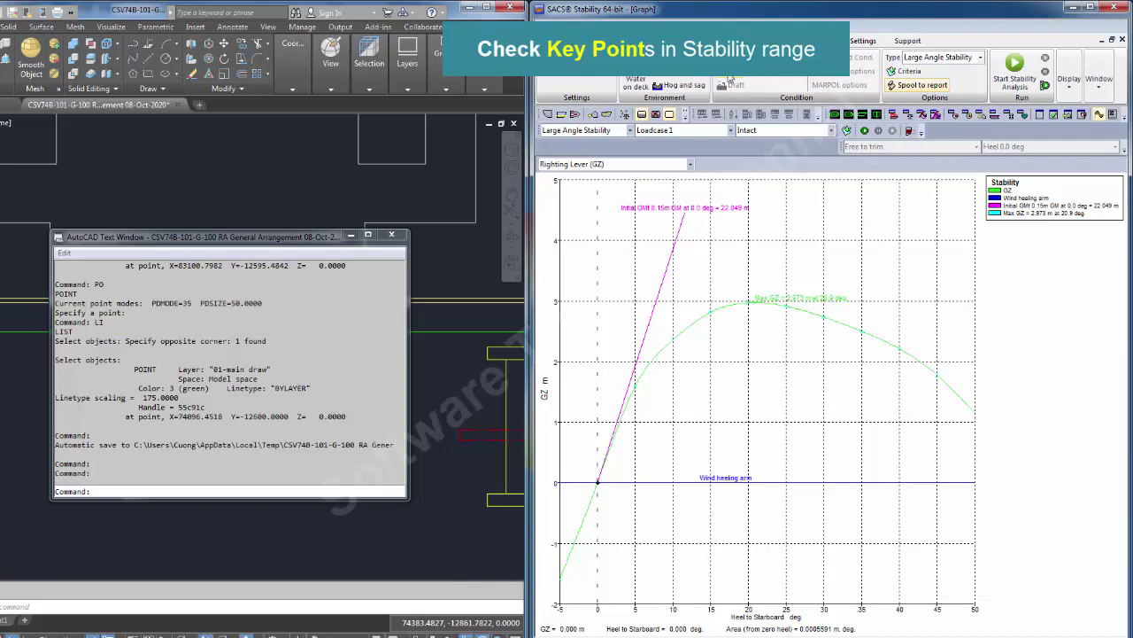
click(558, 58)
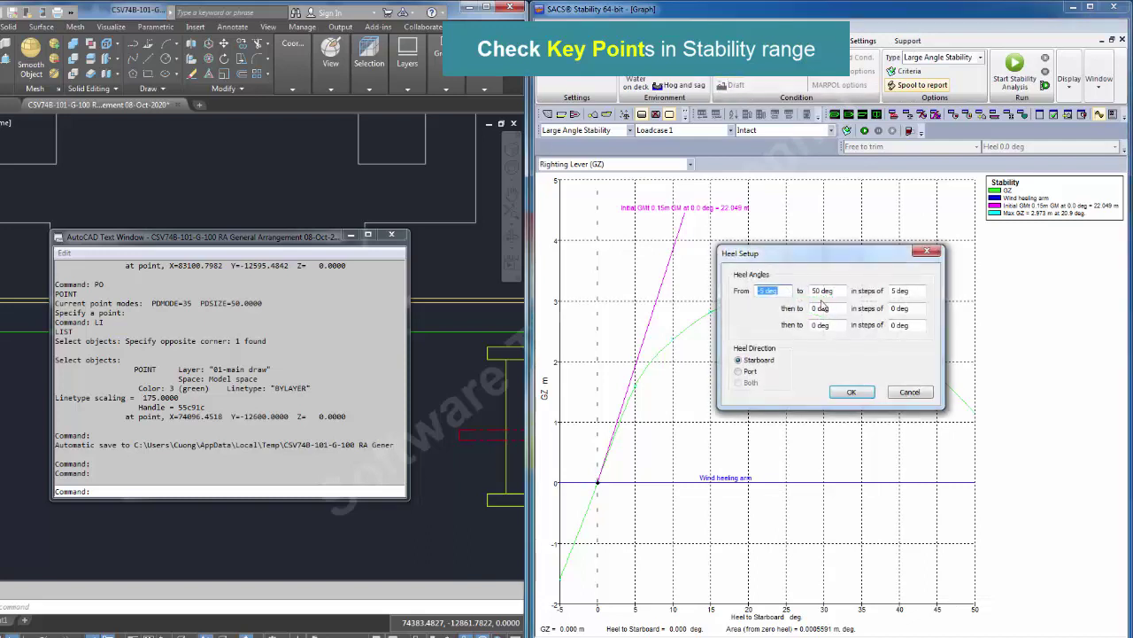
key(Tab)
text(8)
click(851, 392)
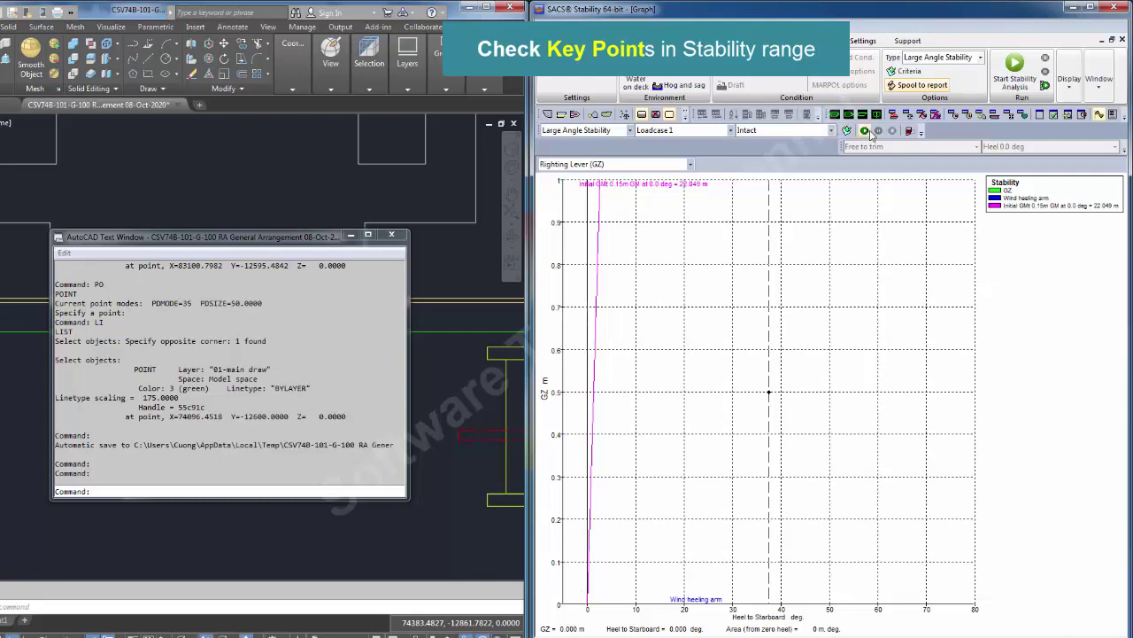
click(865, 130)
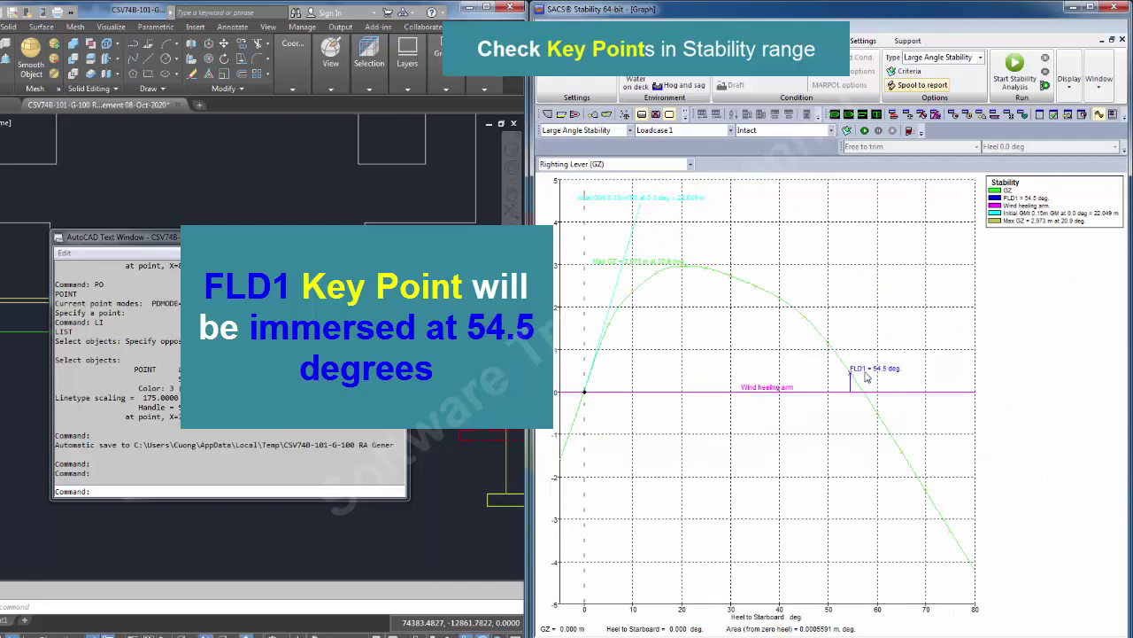
- Check the immersion angles of the FLD and WET key points in the results, and return to the GZ graph
click(1066, 117)
drag(877, 218, 875, 242)
click(831, 263)
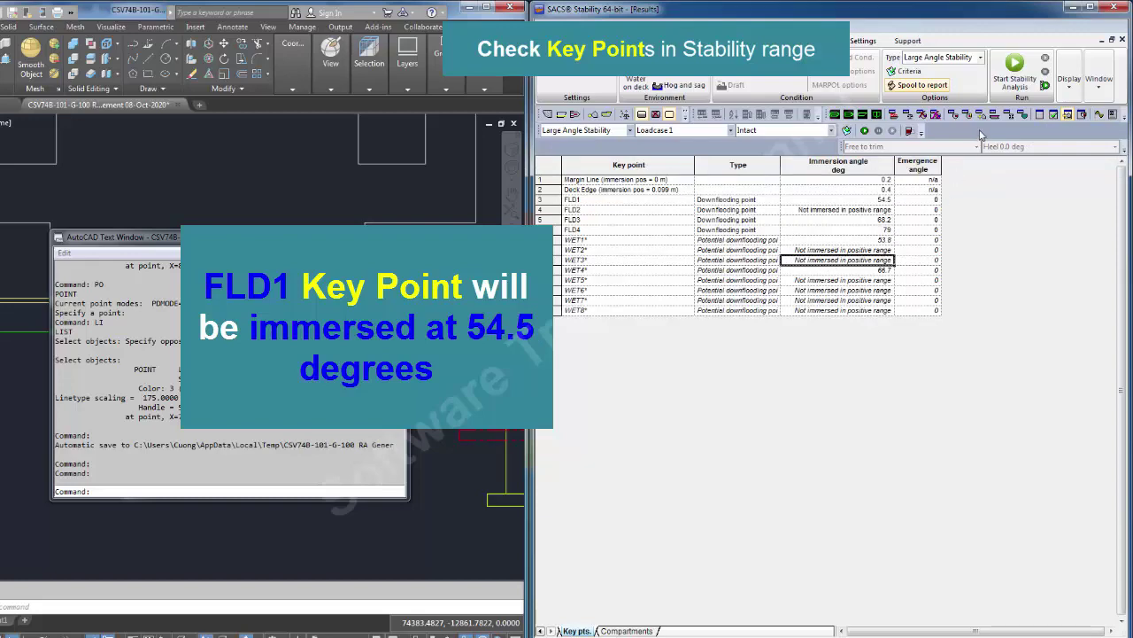
click(1097, 117)
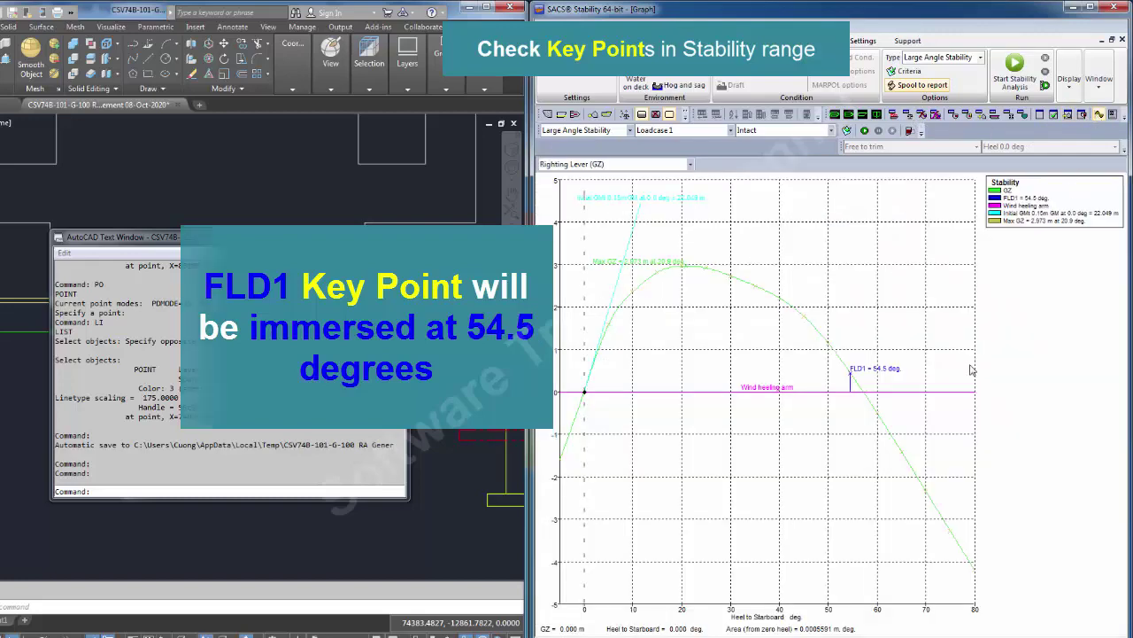